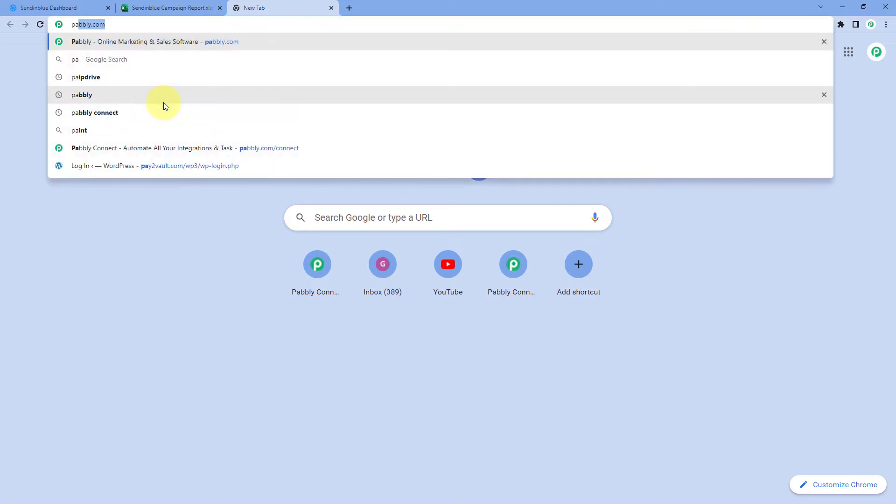
Go to pabbly.com/connect, sign in, and open the Pabbly Connect dashboard.
text(/connect)
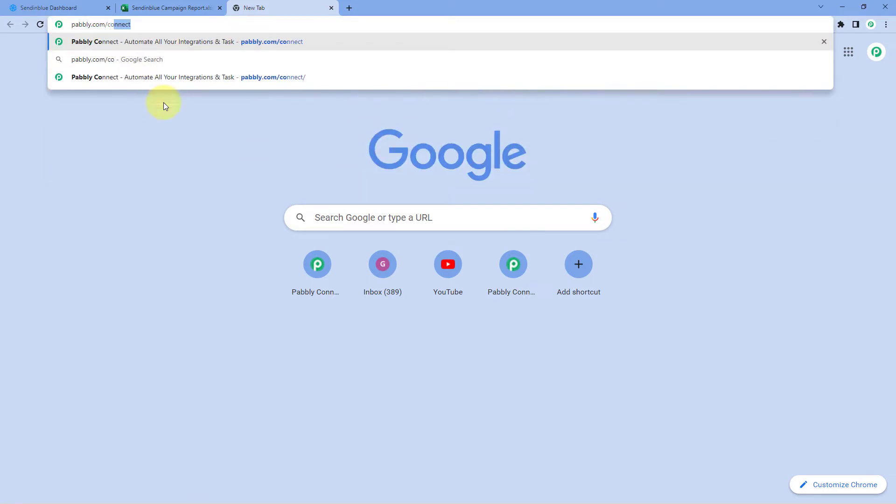
key(Return)
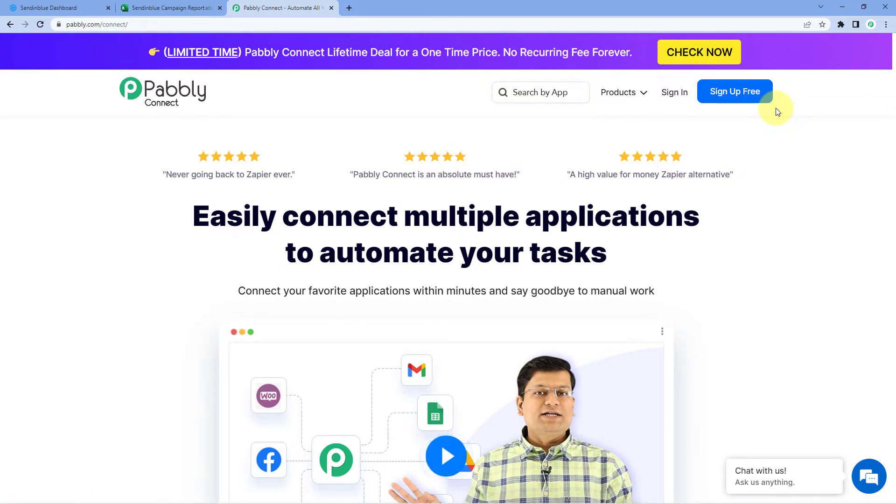
click(672, 95)
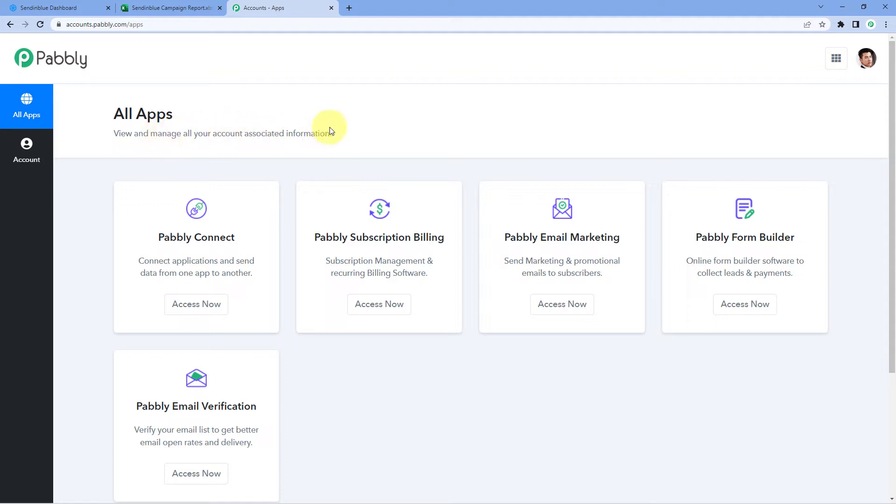
click(196, 308)
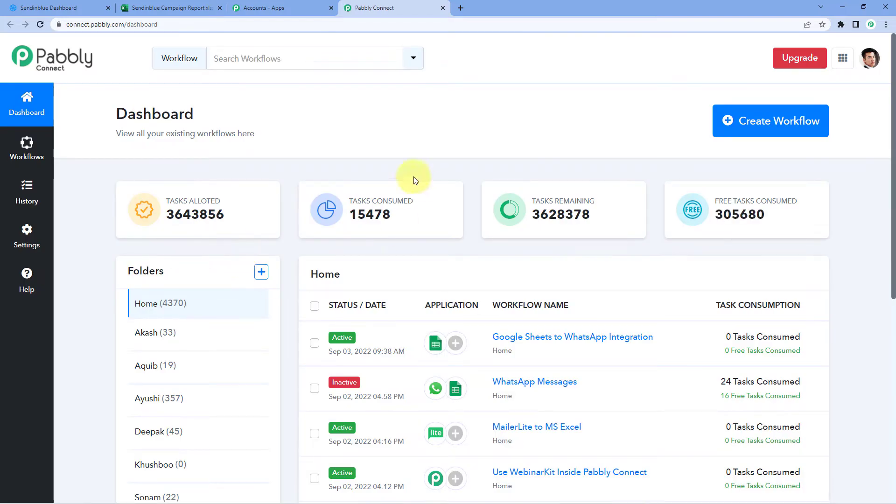
Create a new workflow named "Sendinblue to MS Excel" and collapse its trigger step.
click(767, 131)
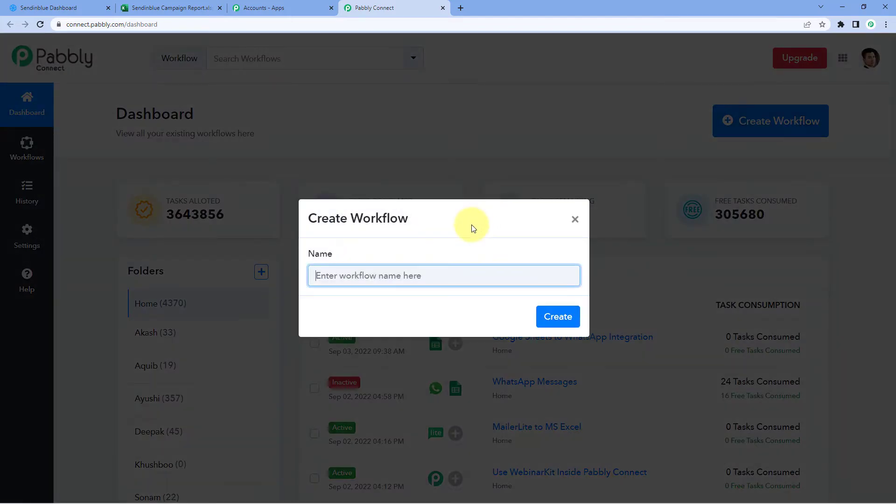
text(Se)
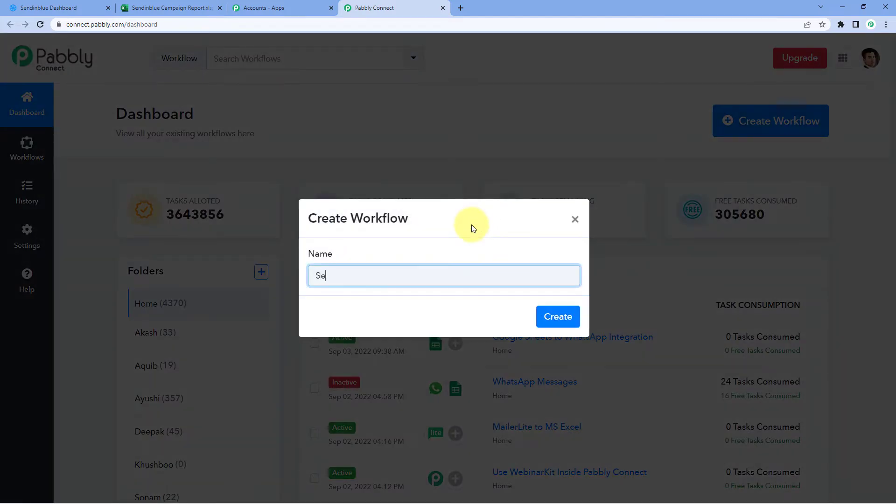
text(ndinbluw)
text( to MS Excel)
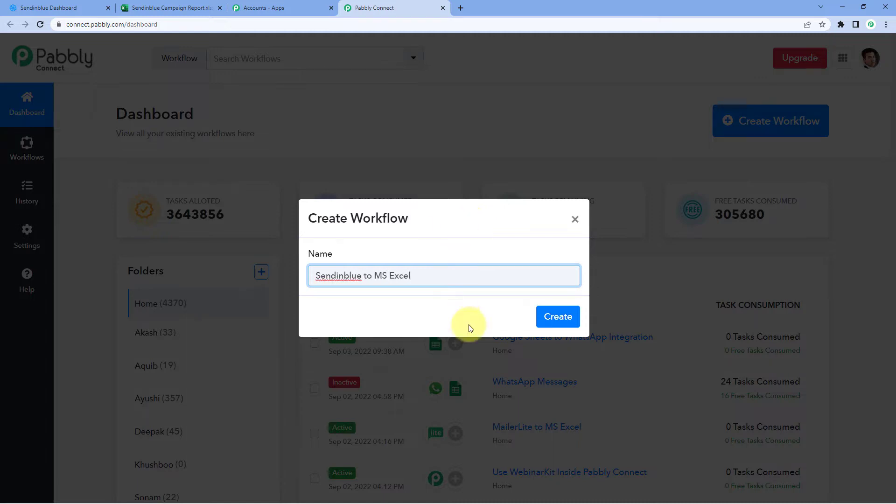
click(557, 316)
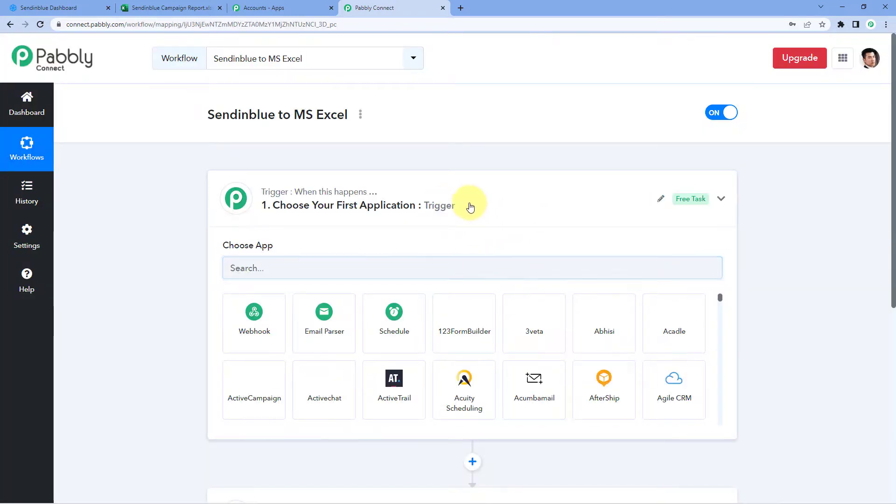
click(470, 207)
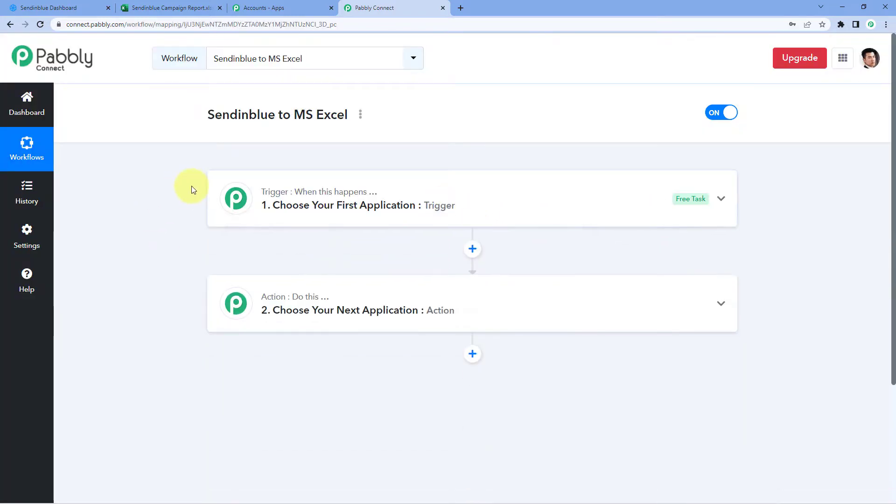
Expand the workflow's trigger step and choose Schedule as the trigger application.
scroll(191, 186, down, 1)
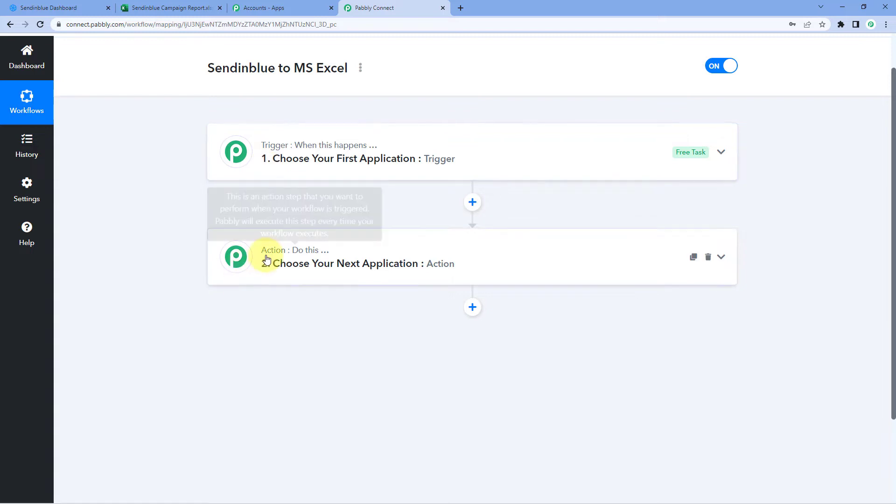
click(273, 157)
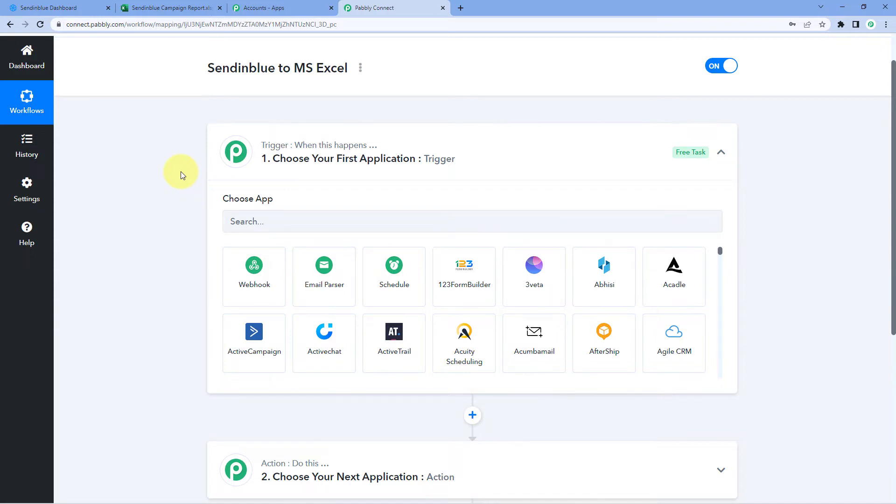
scroll(181, 175, down, 1)
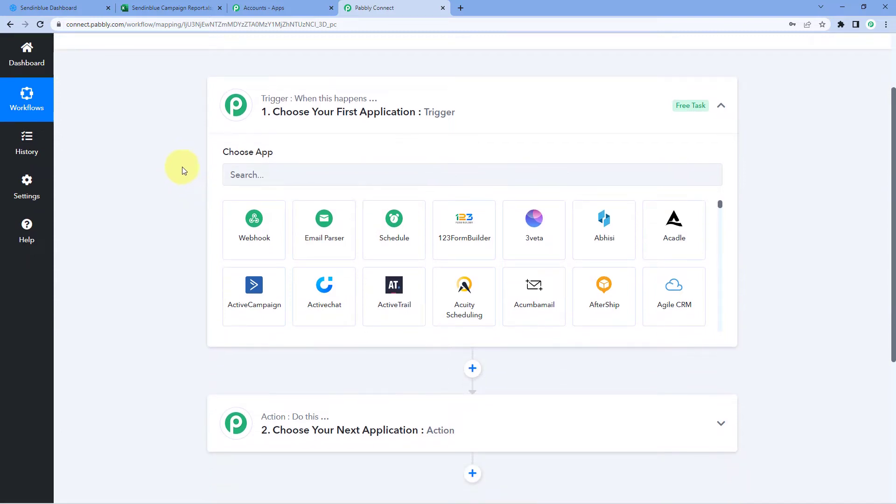
click(408, 233)
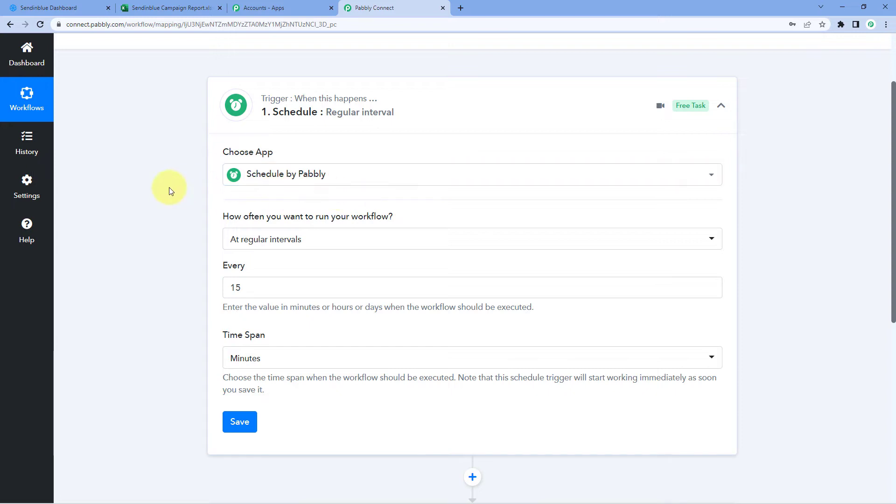
Schedule the workflow to run every day at 10:00 and save the trigger.
scroll(169, 184, down, 2)
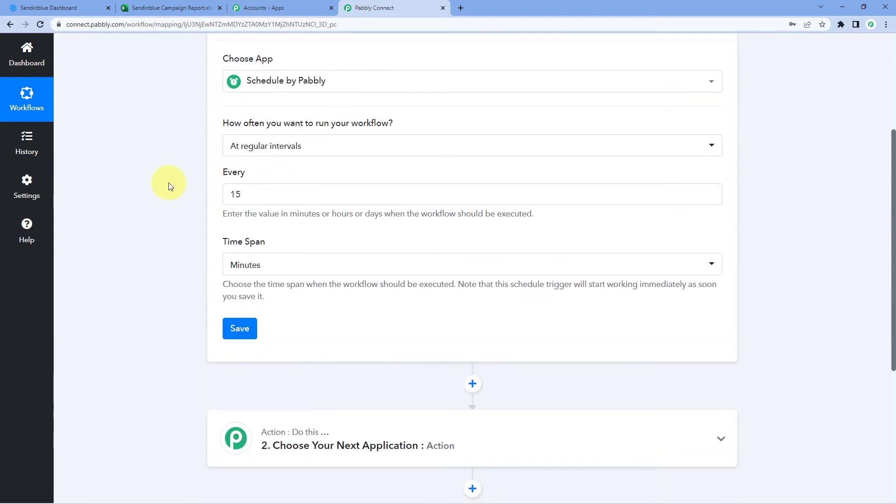
click(321, 148)
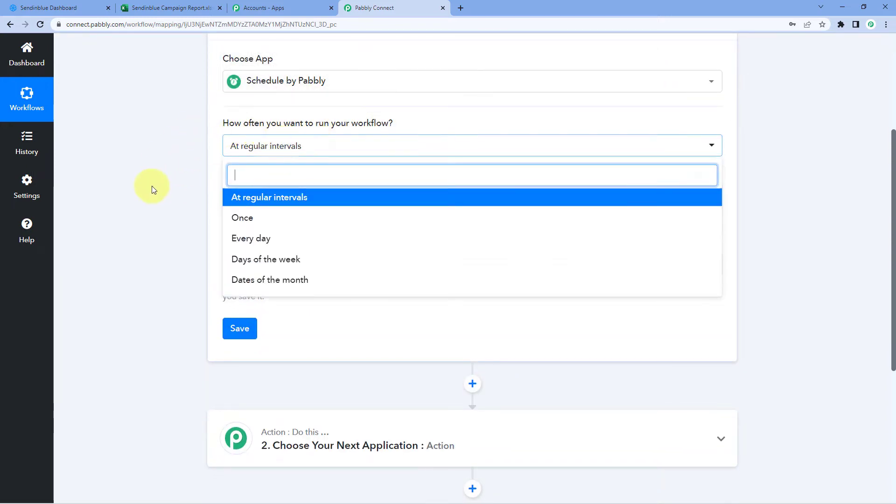
click(277, 240)
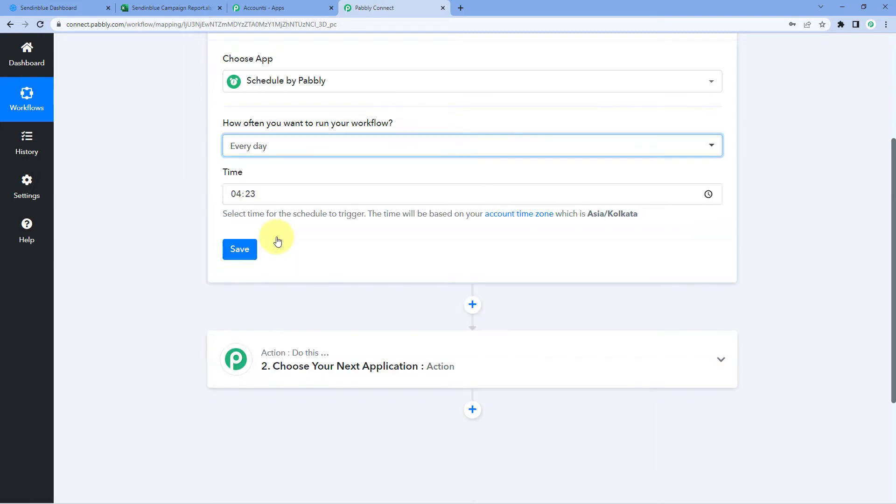
click(236, 194)
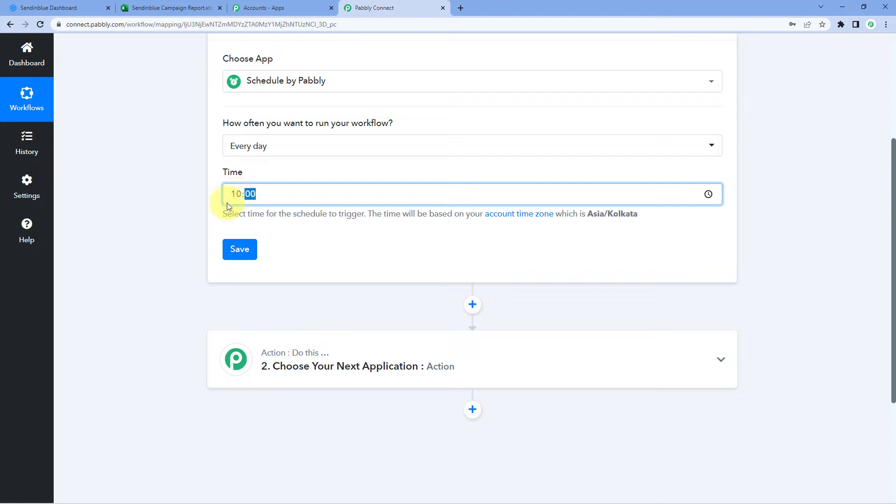
click(187, 209)
click(240, 249)
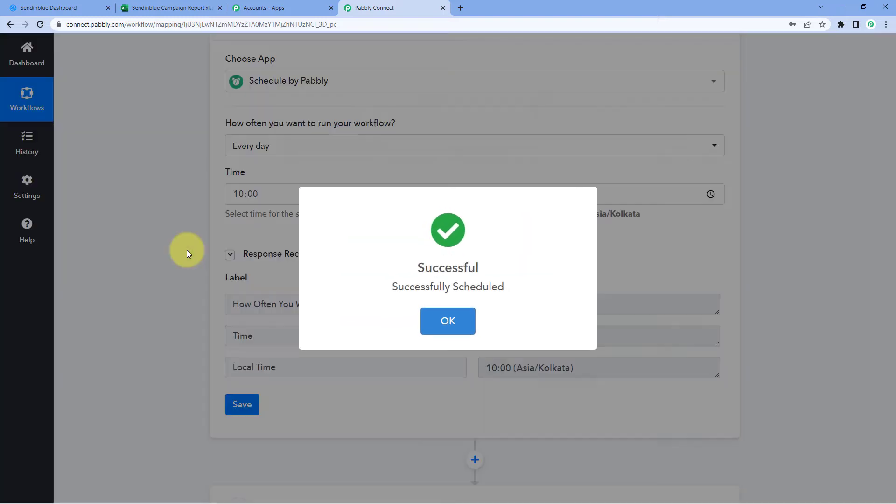
click(187, 250)
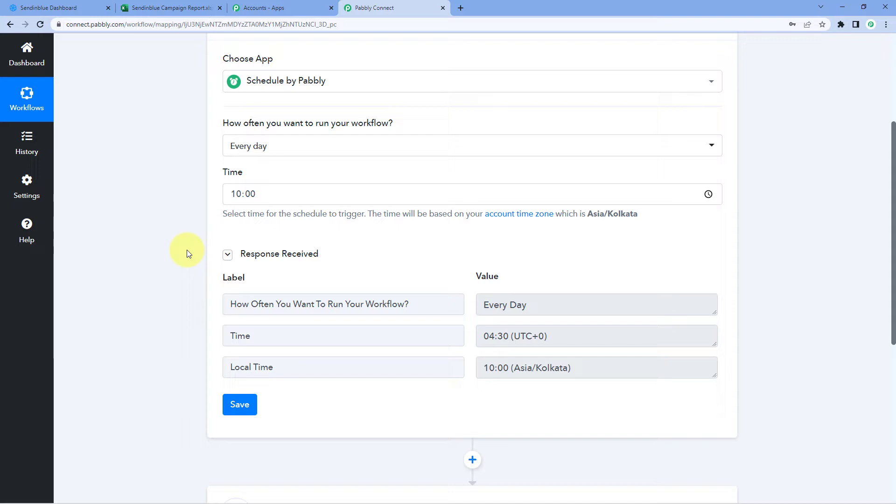
Expand the workflow's action step and choose Sendinblue as its application.
scroll(182, 243, down, 6)
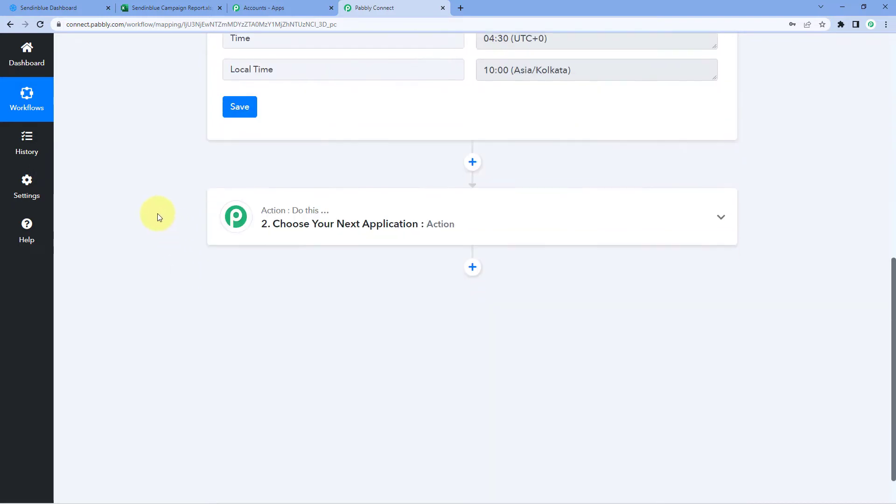
scroll(157, 213, down, 1)
click(426, 188)
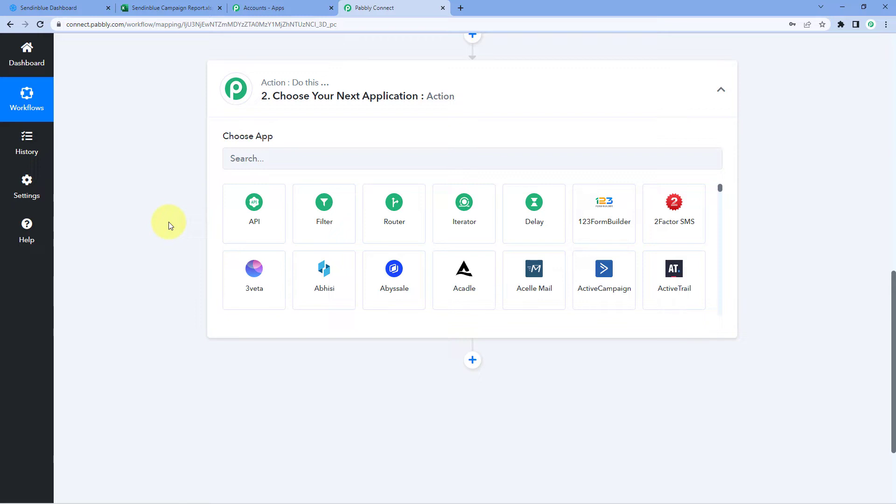
click(261, 158)
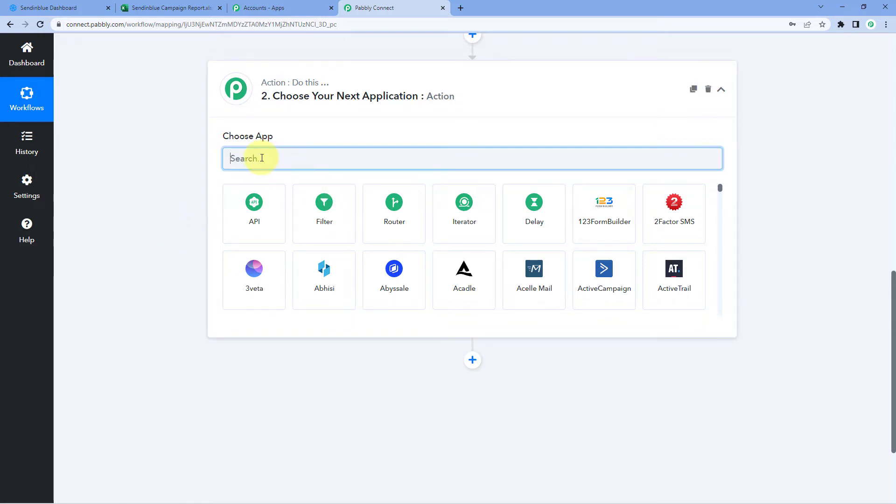
text(Sendin)
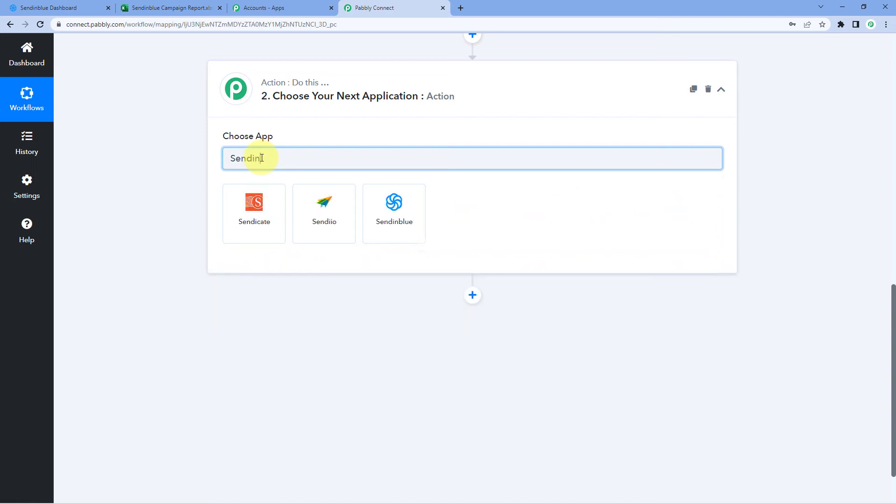
text(blue)
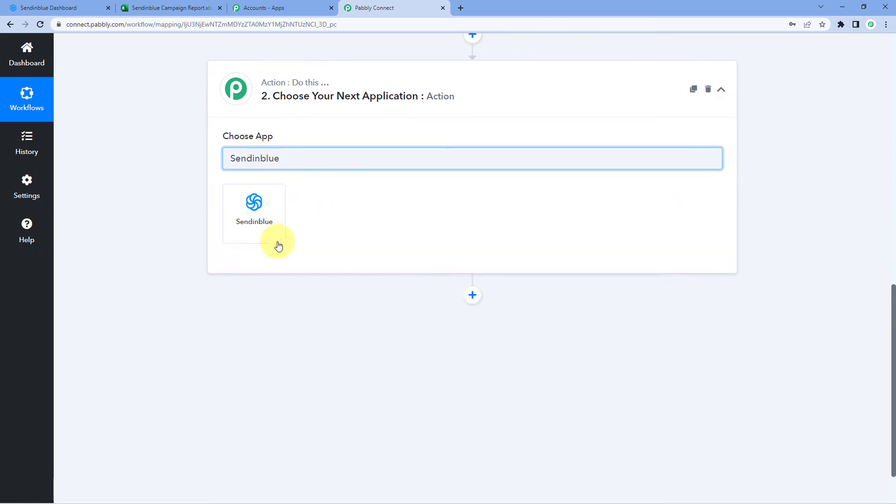
click(279, 199)
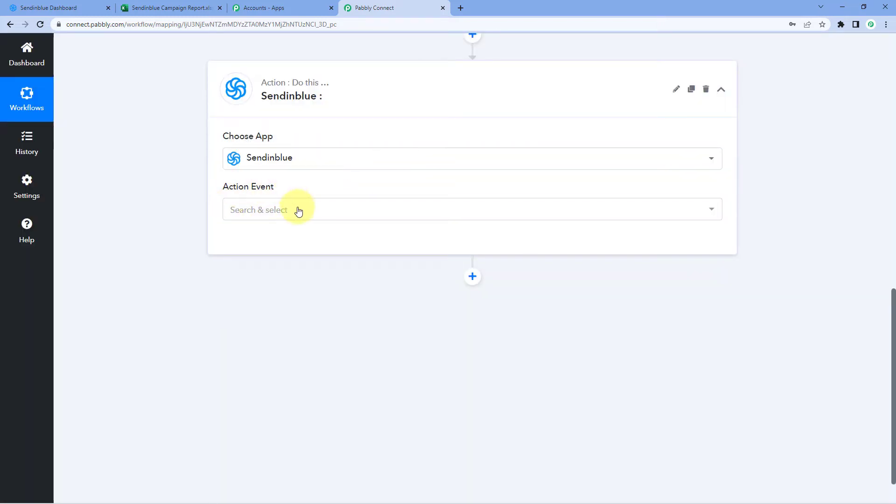
Set the action event to Get an Email Campaign Information and begin adding a new Sendinblue connection.
click(299, 211)
scroll(171, 228, down, 2)
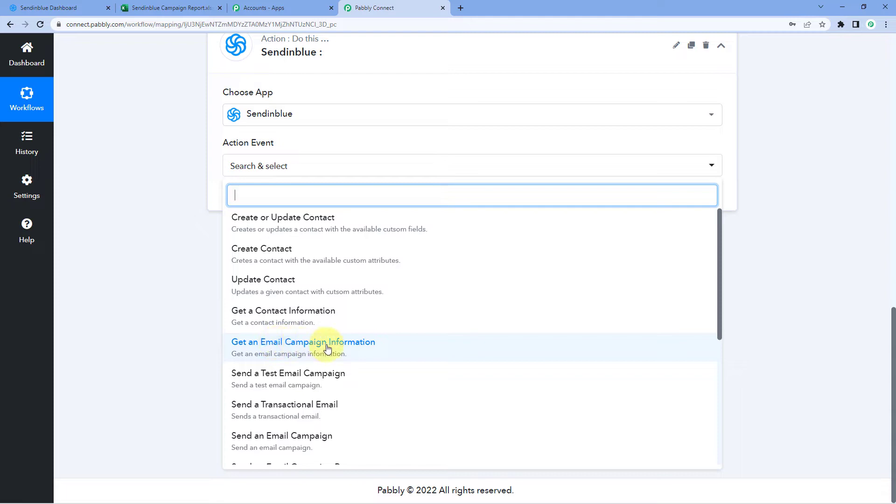
click(405, 356)
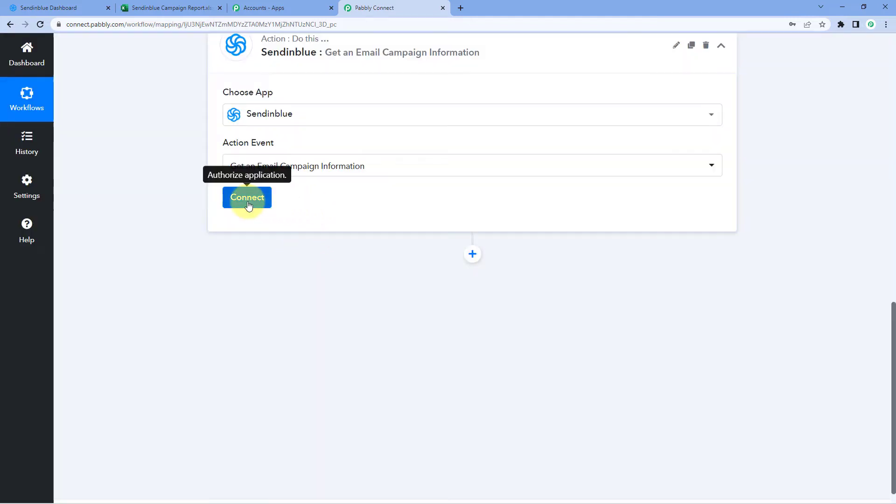
click(246, 199)
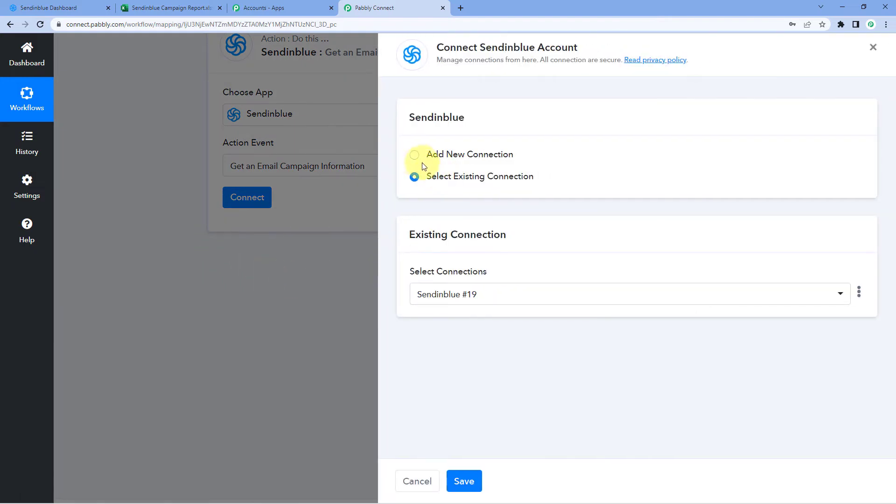
click(413, 156)
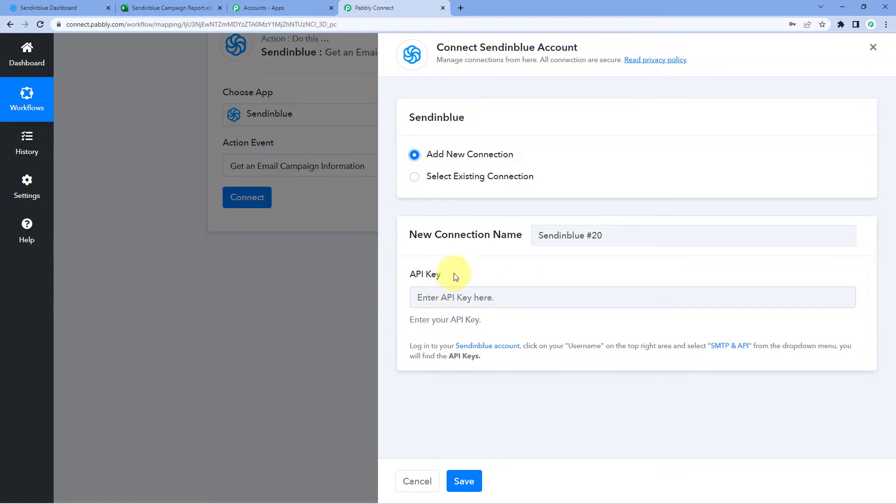
In the Sendinblue account's SMTP & API settings, generate a new API key named "Pabbly" and copy it.
click(49, 8)
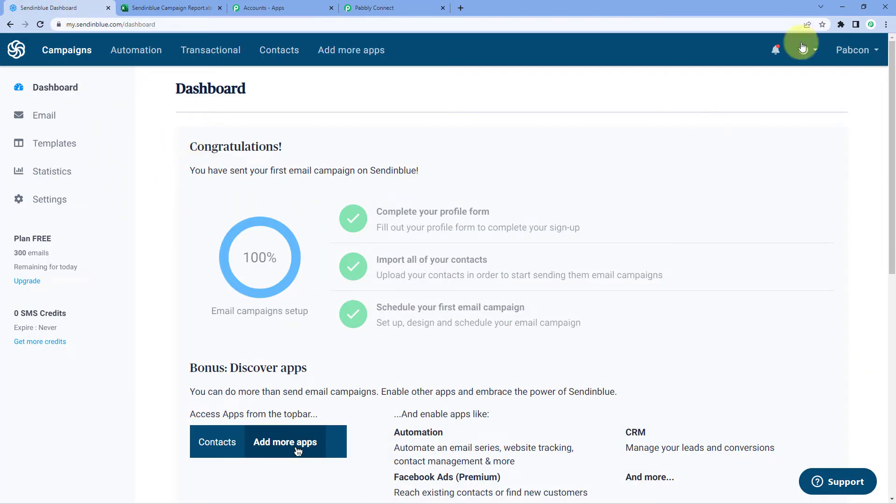
click(859, 51)
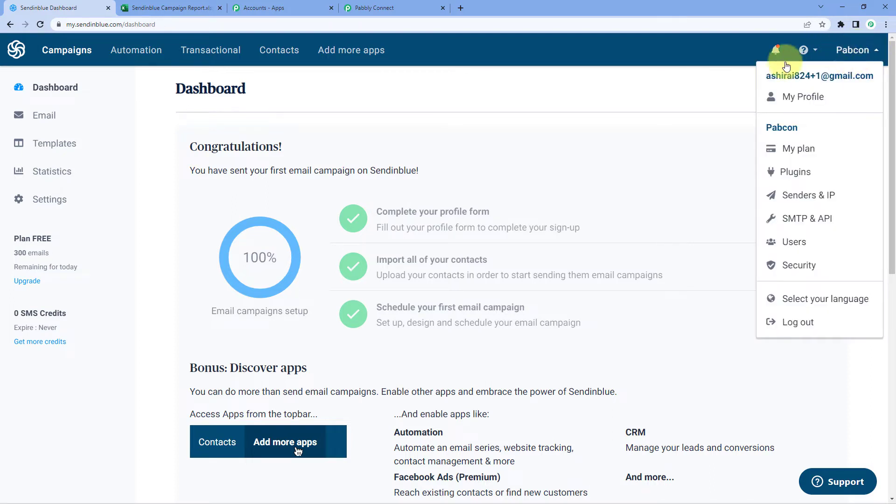
click(792, 226)
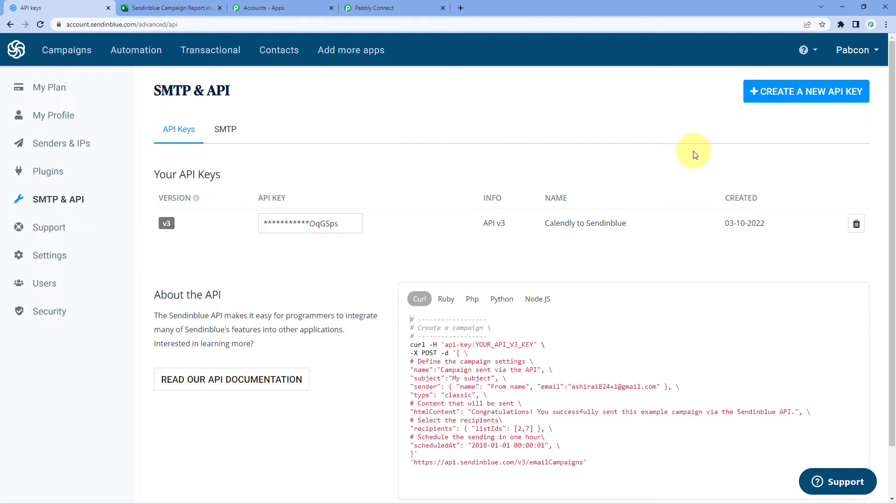
click(777, 99)
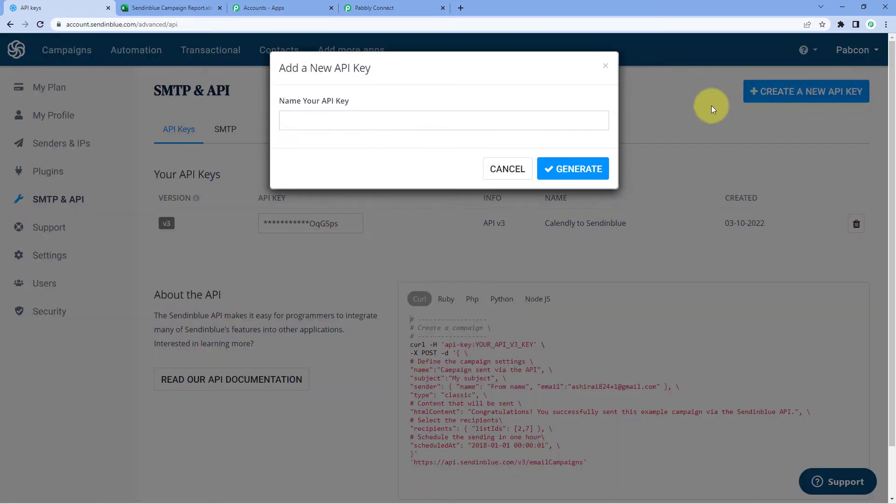
click(354, 126)
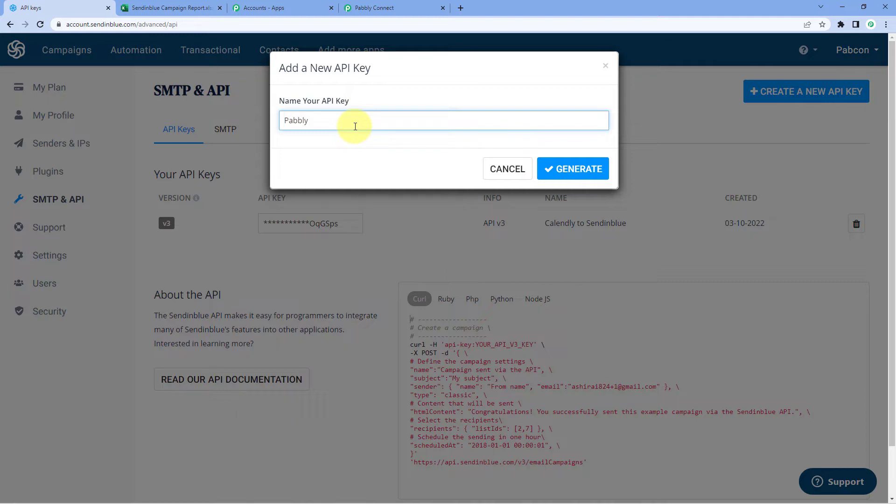
click(576, 169)
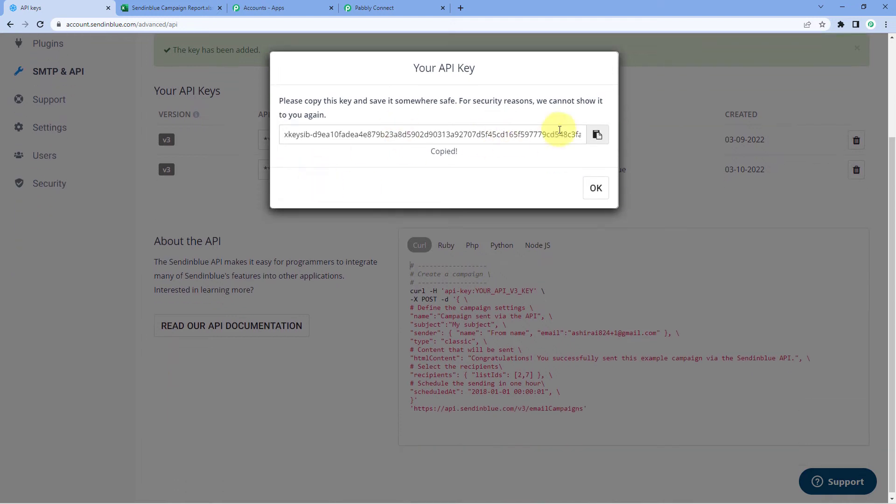
Copy the Sendinblue API key, paste it into the API Key field of the new Pabbly Connect connection, and save the connection.
click(597, 134)
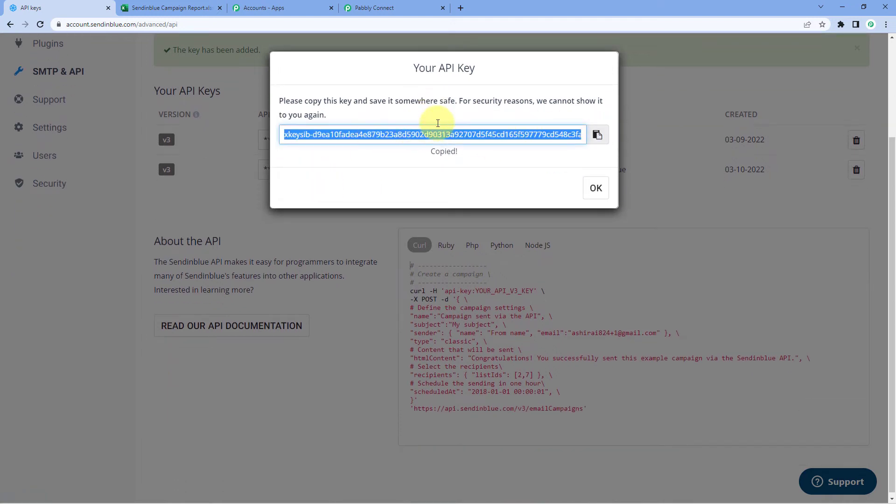
click(392, 8)
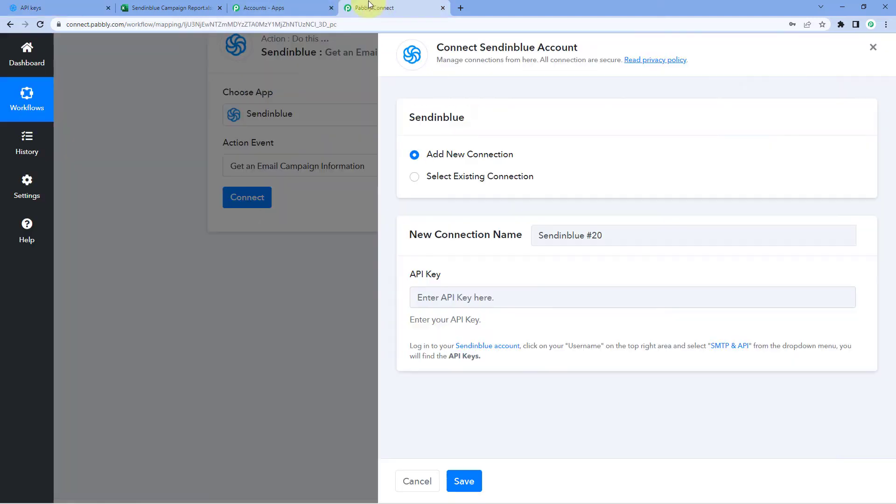
click(433, 298)
right_click(434, 299)
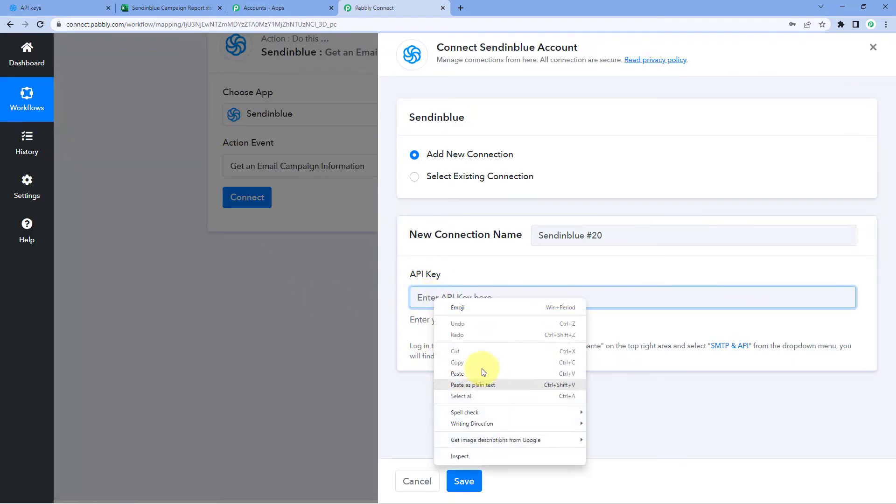
click(472, 374)
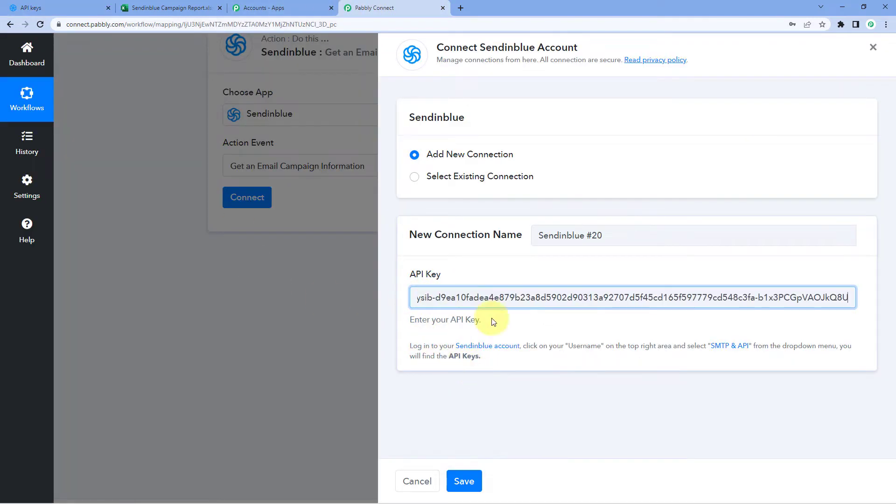
click(464, 480)
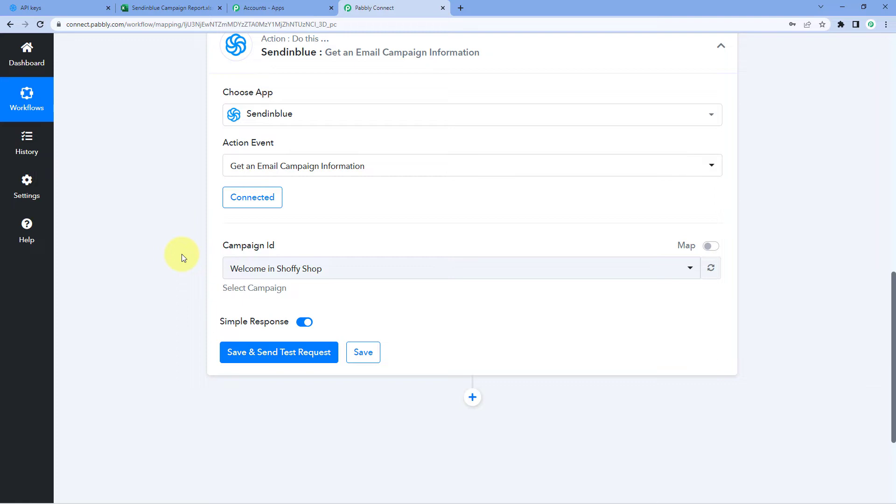
Check the campaigns offered for Campaign Id against the email campaigns list in the Sendinblue account.
scroll(261, 224, down, 2)
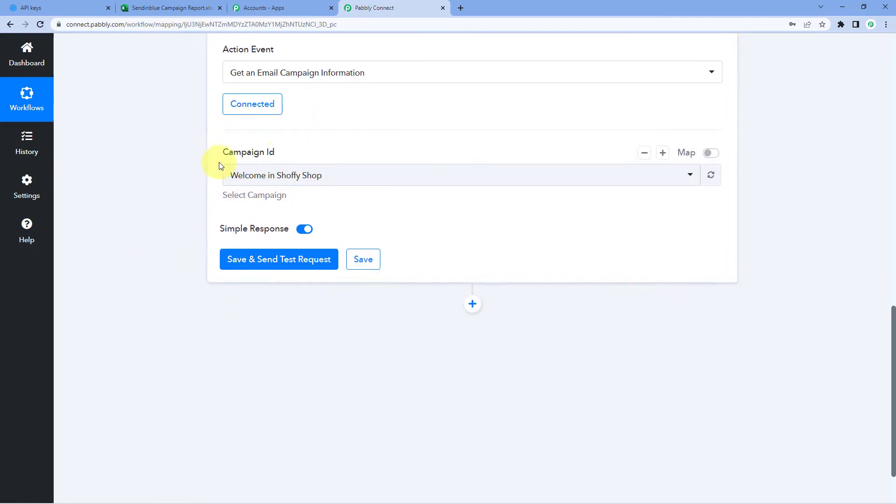
click(237, 174)
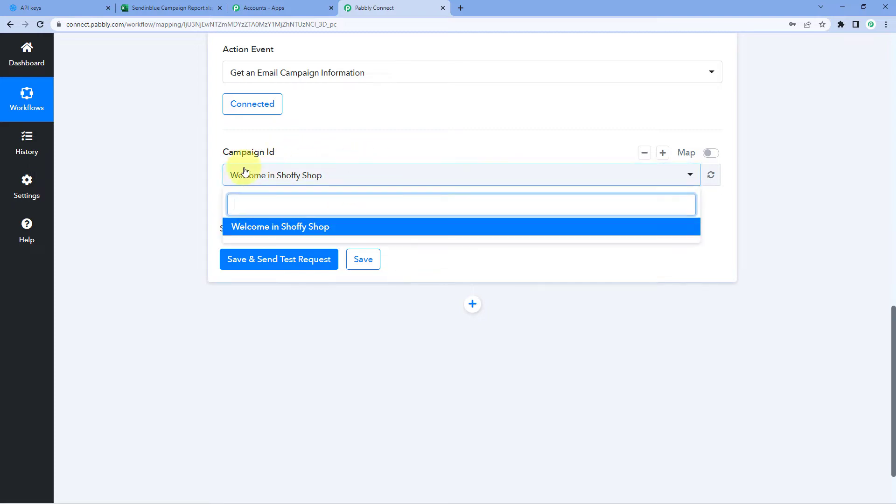
click(187, 191)
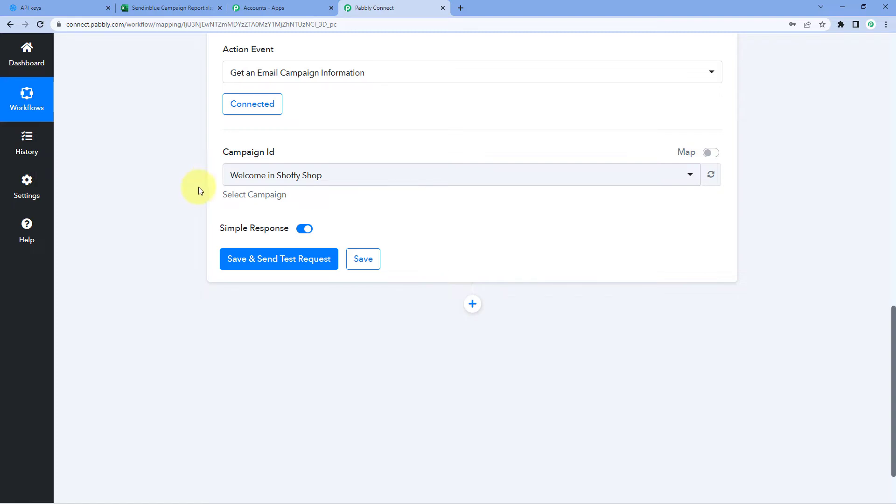
click(368, 175)
click(54, 7)
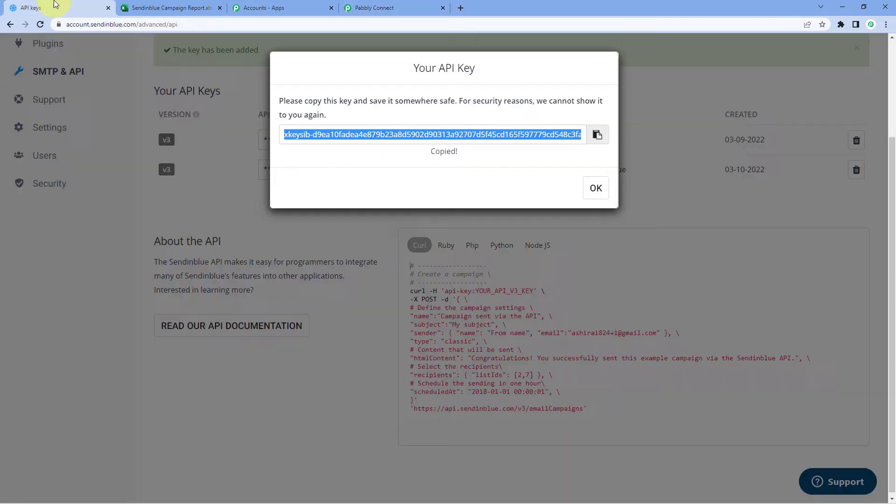
click(170, 69)
scroll(167, 82, up, 3)
click(67, 38)
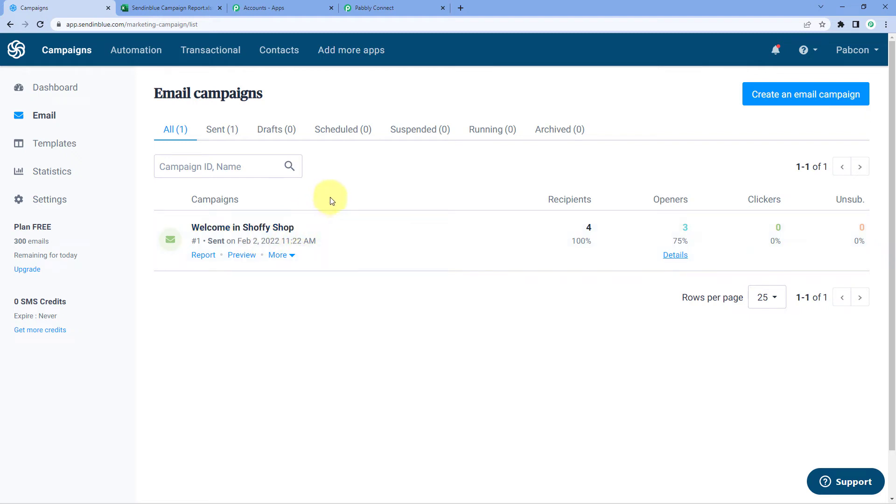
Back in Pabbly Connect, choose Welcome in Shoffy Shop as the Campaign Id, then save and send a test request.
click(400, 4)
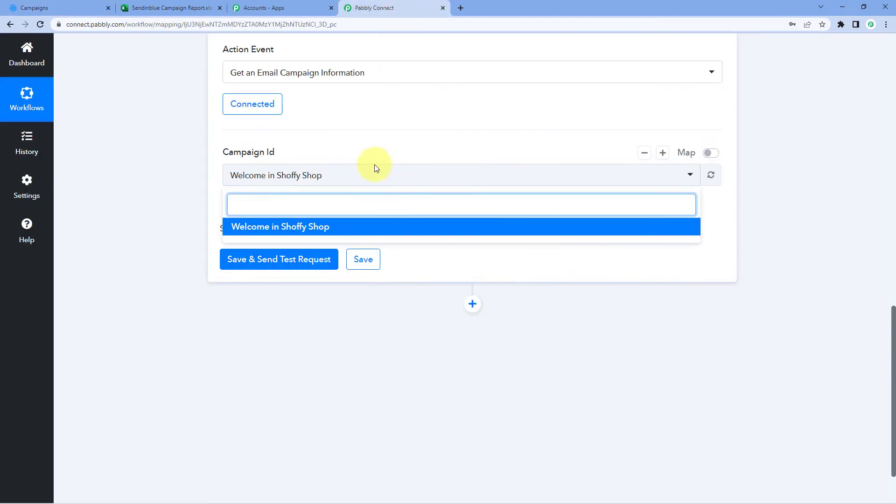
click(326, 228)
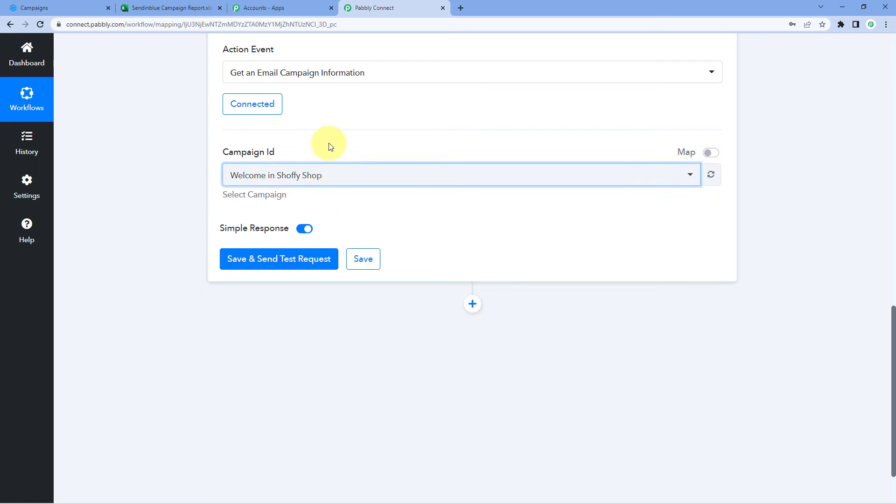
click(358, 137)
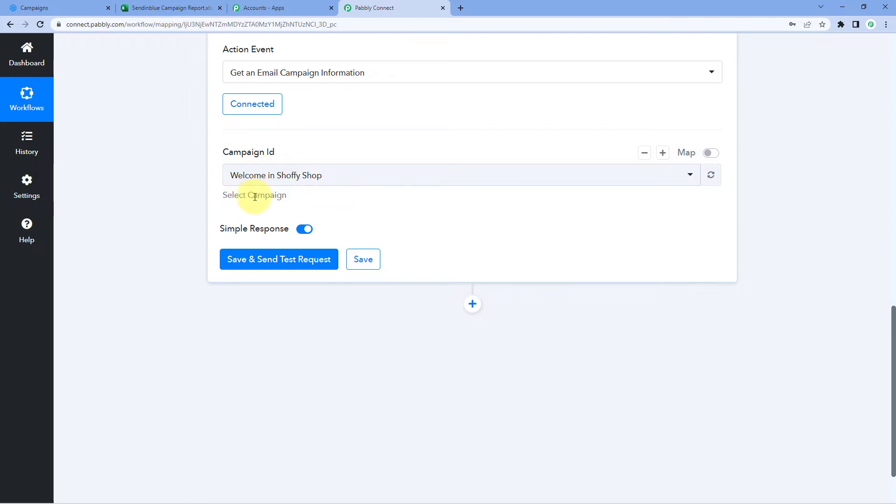
click(285, 258)
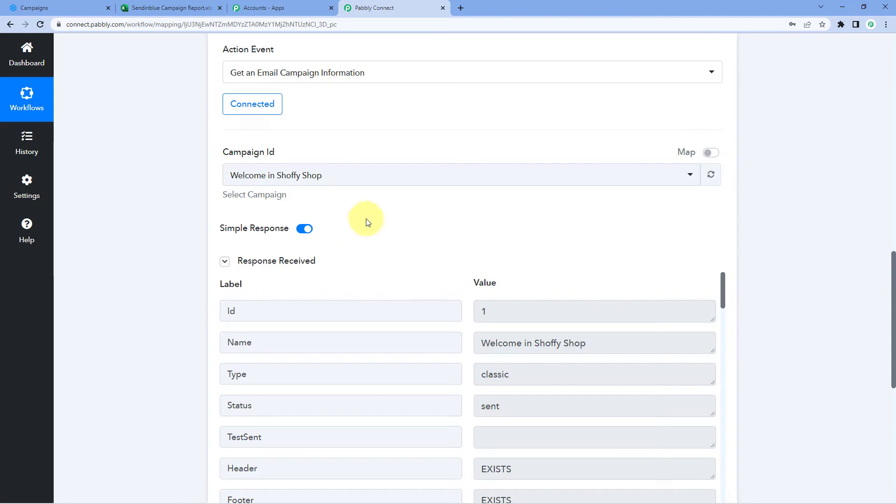
Examine the general campaign details in the received response, from the campaign name and sender down to the recipient lists.
scroll(380, 216, down, 3)
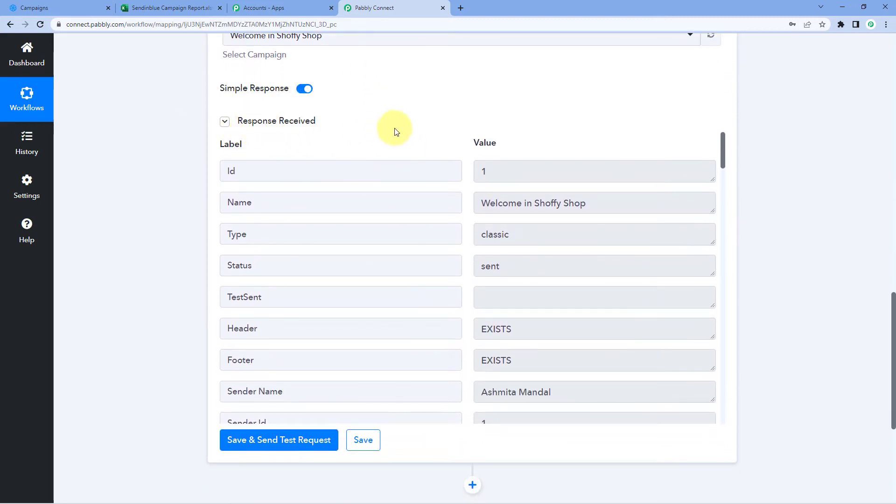
scroll(458, 140, down, 1)
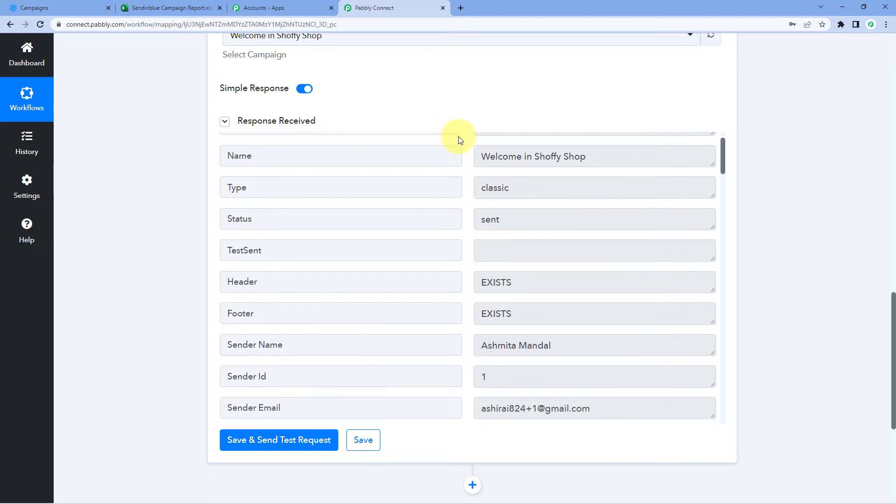
scroll(461, 135, down, 1)
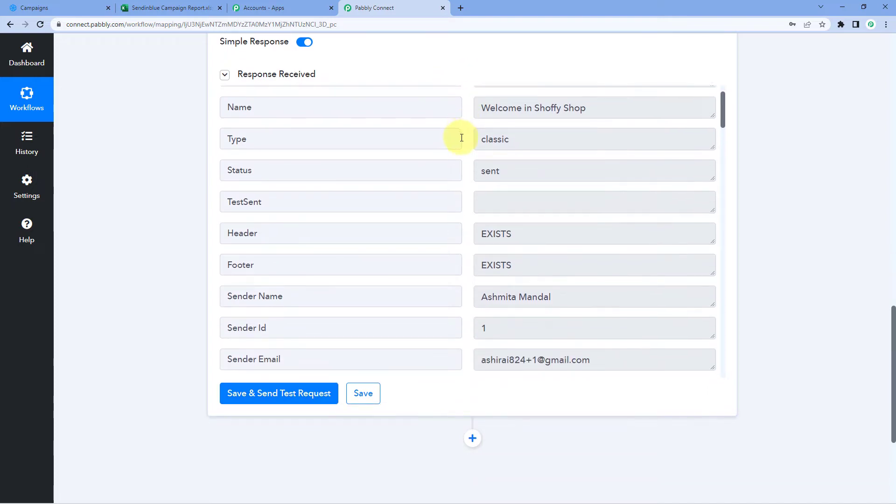
scroll(461, 138, down, 7)
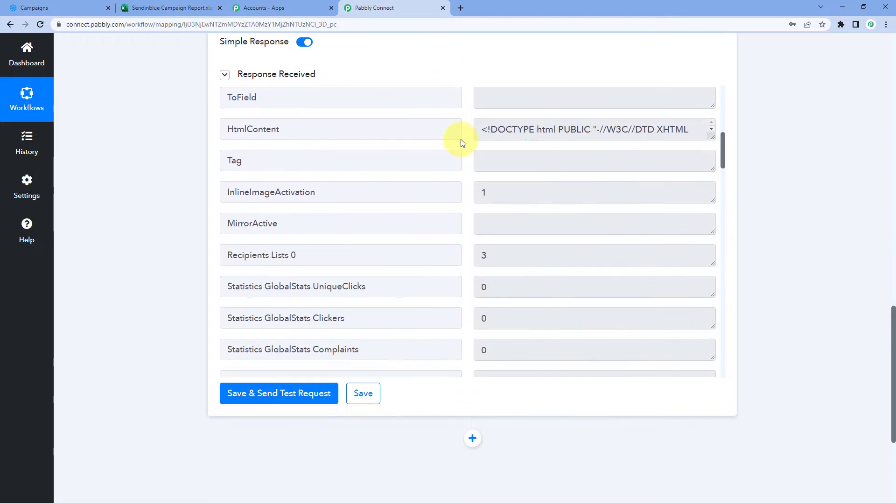
scroll(460, 142, up, 4)
scroll(464, 150, down, 3)
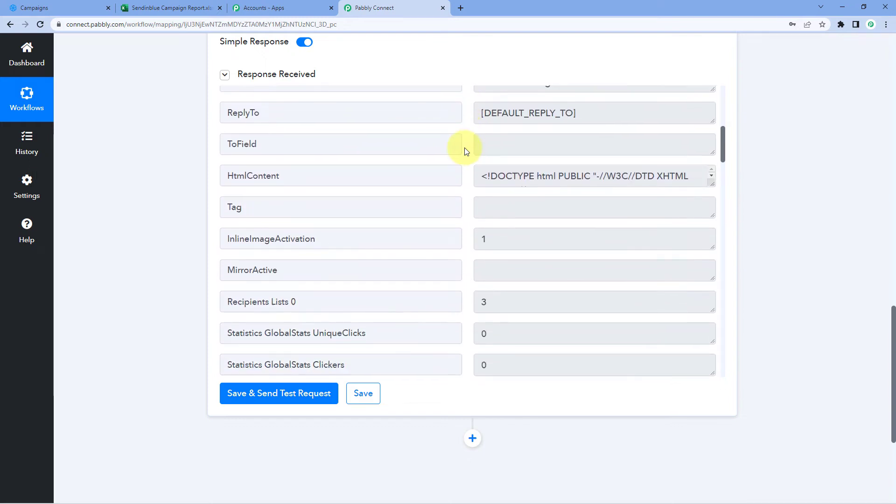
scroll(464, 147, down, 4)
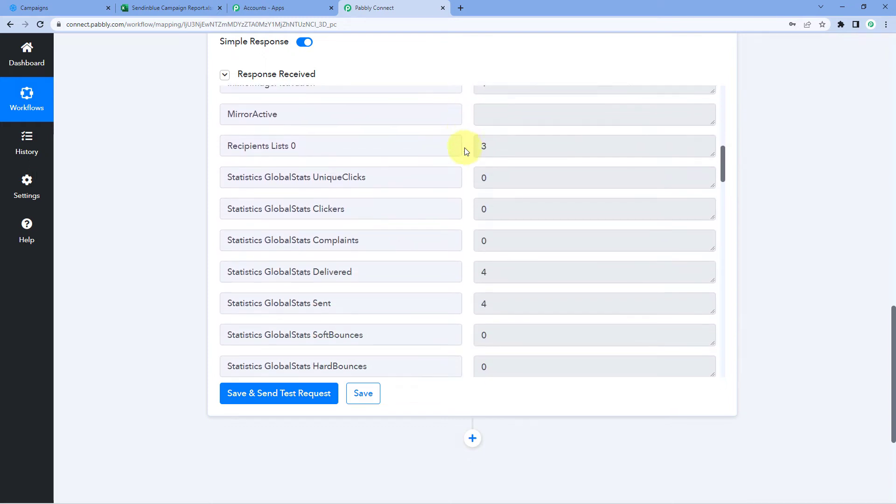
scroll(464, 147, down, 2)
scroll(463, 147, up, 1)
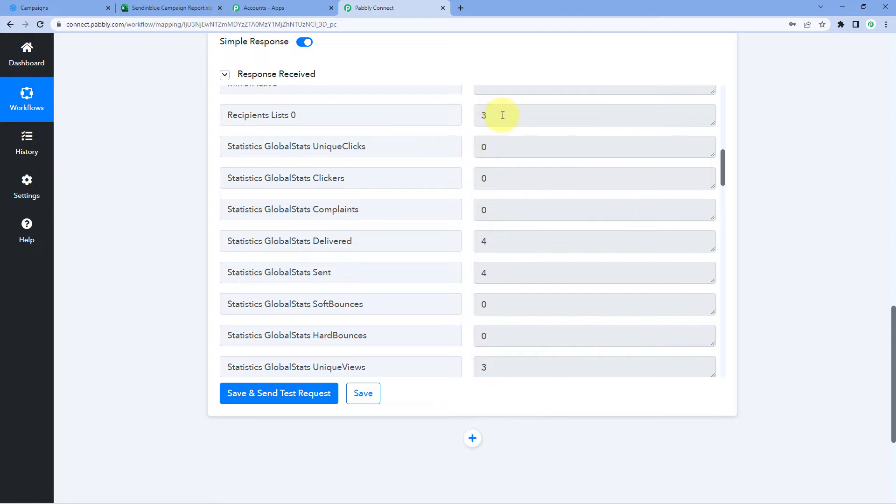
Review the recipient list and the delivered, sent, unsubscription and view statistics in the Sendinblue response.
drag(503, 116, 455, 116)
scroll(456, 134, down, 1)
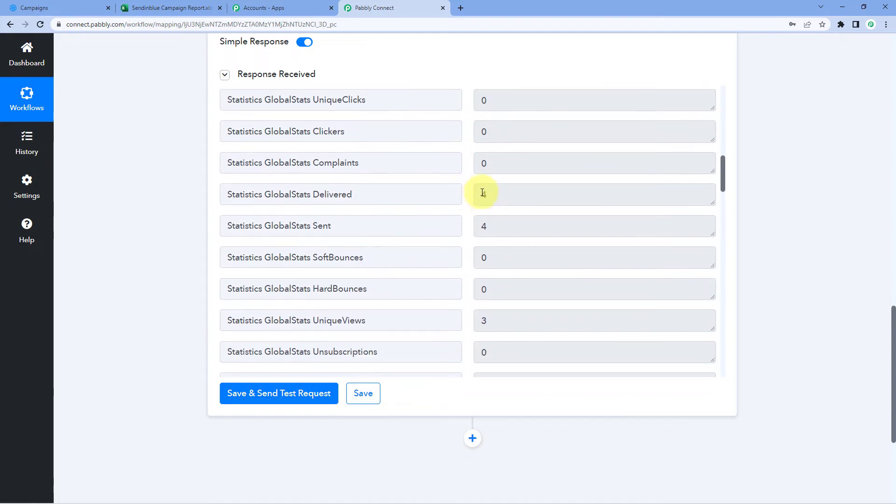
drag(483, 193, 447, 193)
drag(506, 222, 455, 212)
click(465, 214)
scroll(467, 213, down, 1)
drag(498, 242, 472, 264)
scroll(460, 243, down, 1)
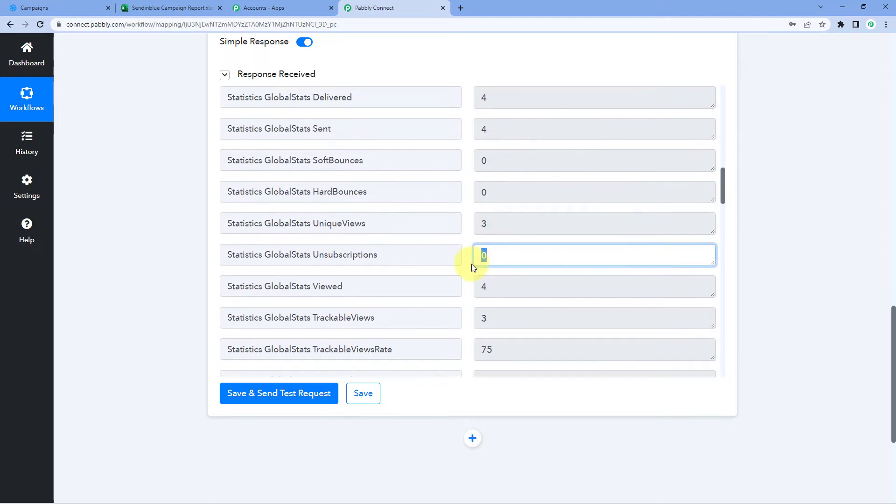
scroll(471, 264, down, 2)
drag(510, 200, 490, 253)
scroll(497, 247, down, 2)
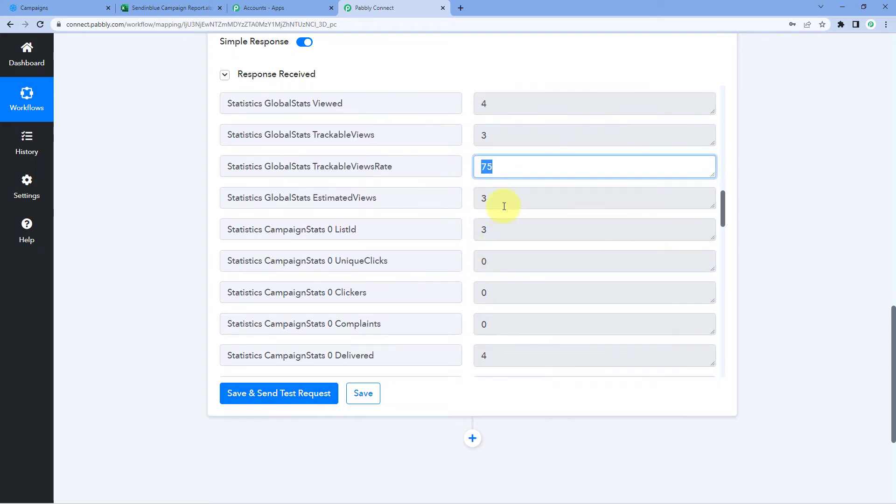
drag(504, 206, 464, 205)
scroll(475, 216, down, 1)
drag(513, 184, 489, 221)
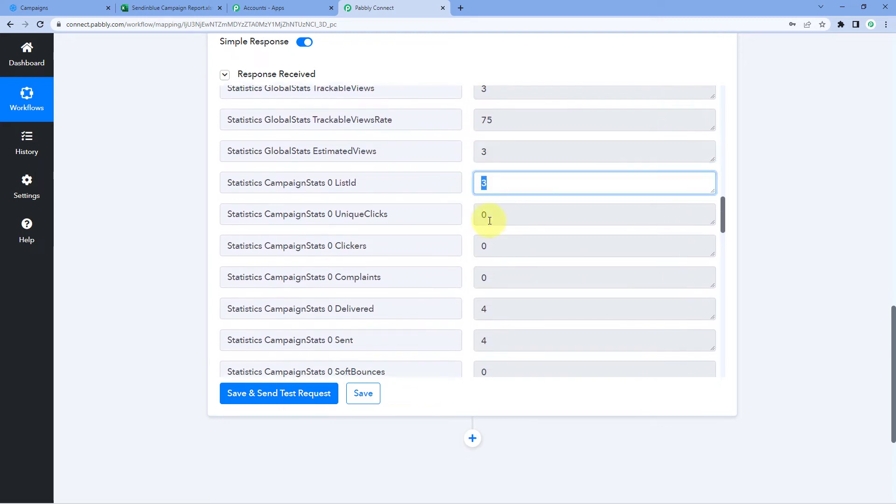
click(466, 204)
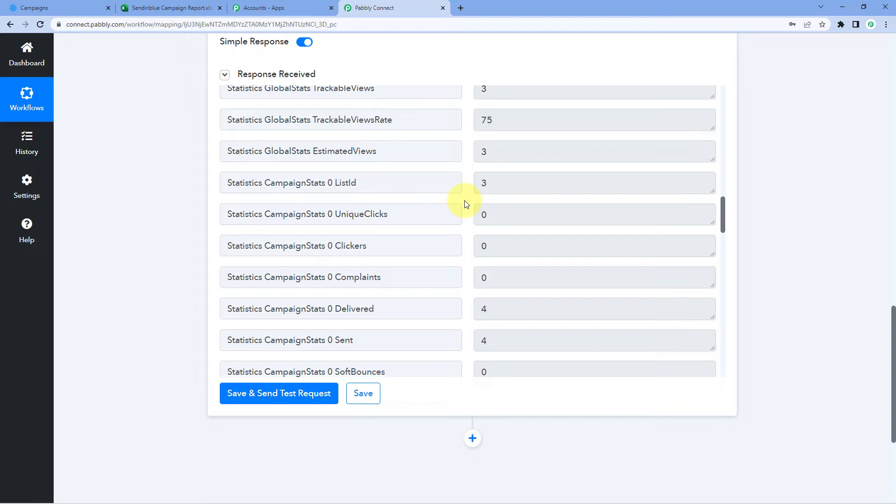
Check the column headings of the Excel campaign report and add a Date/Time Formatter action after the Sendinblue step.
click(168, 8)
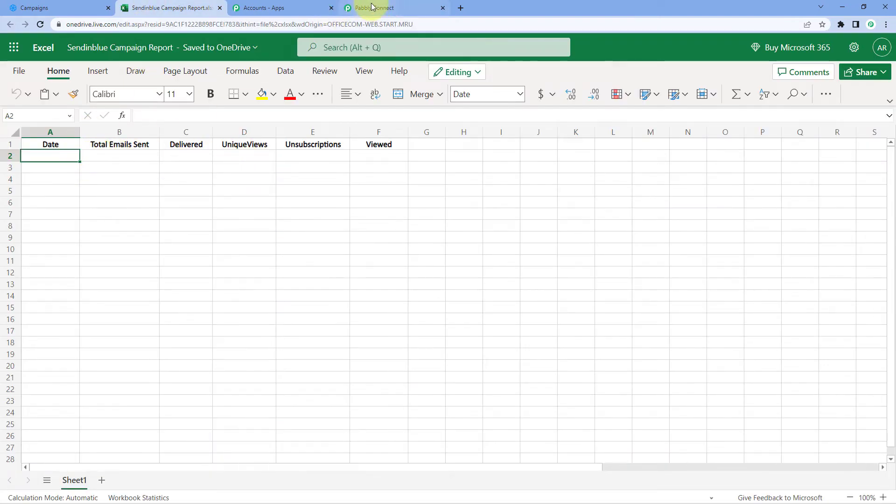
click(386, 7)
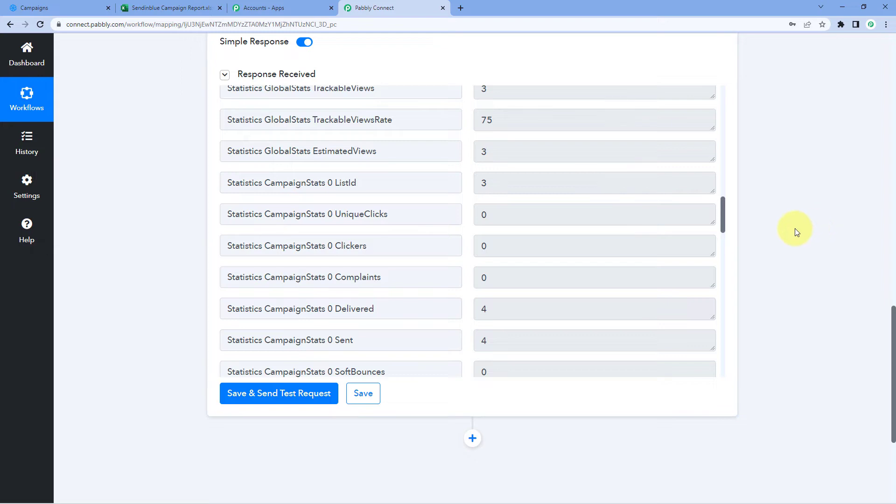
scroll(794, 228, down, 5)
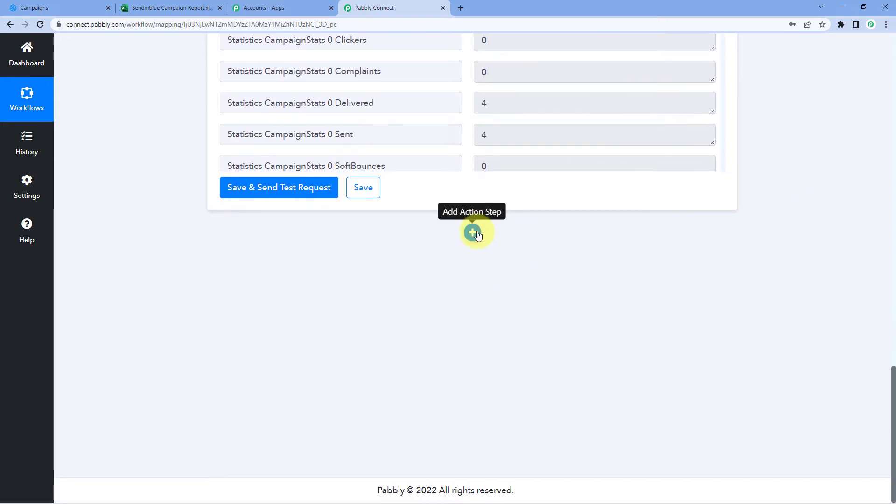
click(472, 233)
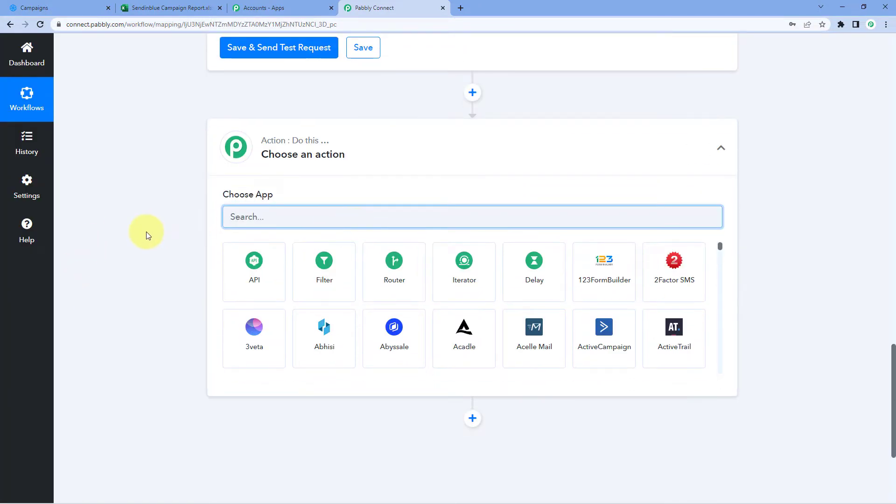
text(Date)
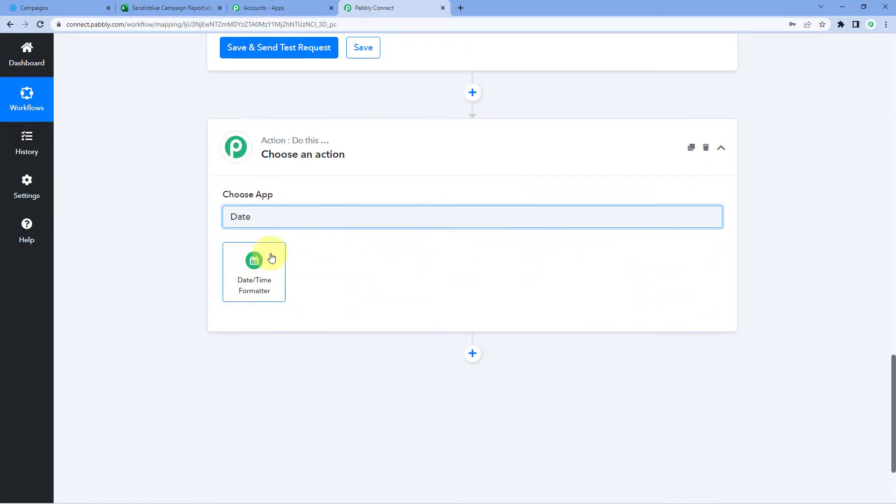
click(271, 258)
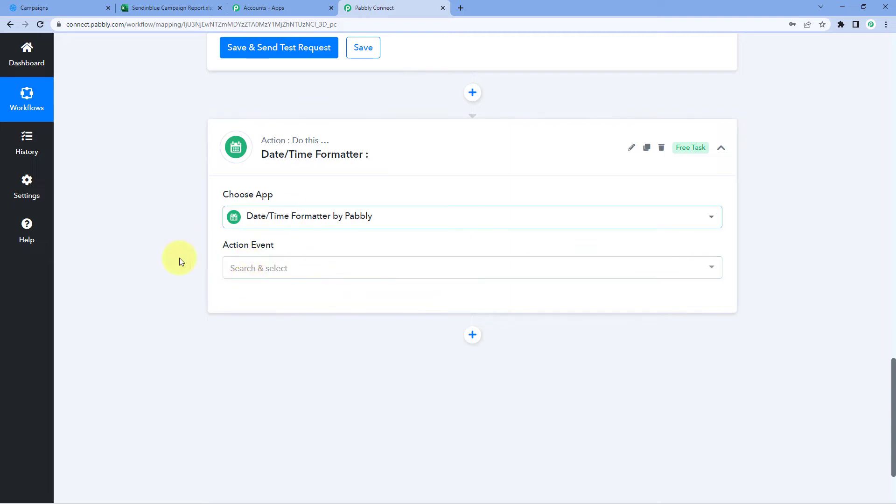
Set the Date/Time Formatter's action event to Current Date and connect it.
click(300, 267)
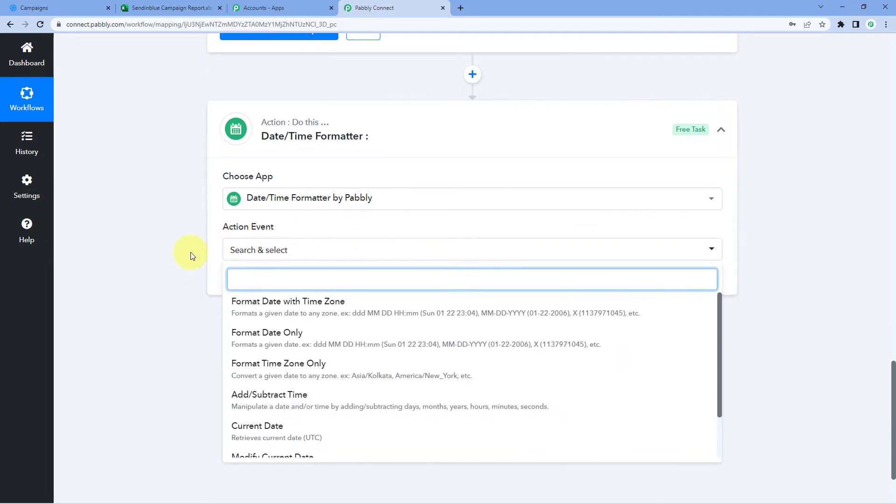
scroll(191, 256, down, 2)
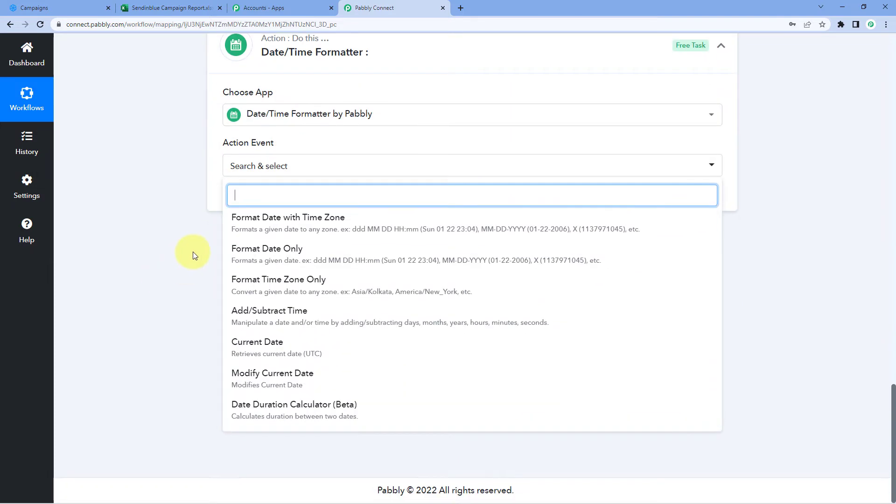
click(323, 350)
click(254, 200)
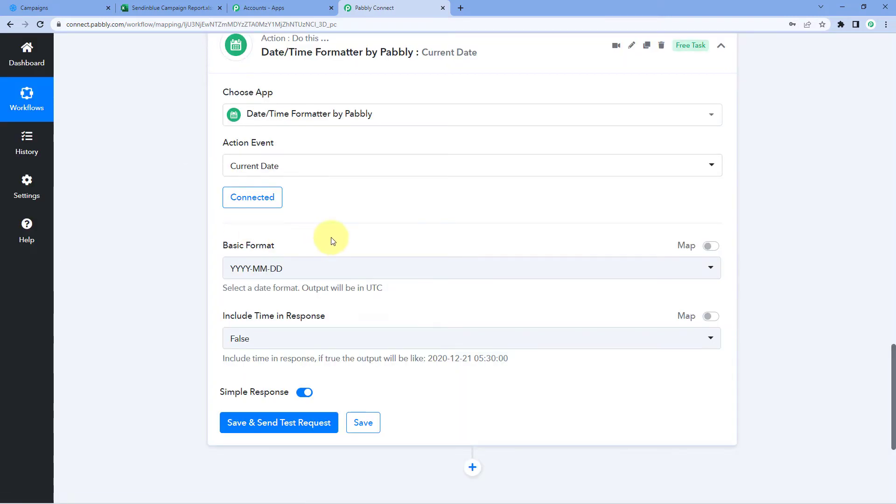
Set the current date's basic format to DD-MM-YYYY, save the action with a test request and check the received date.
scroll(326, 214, down, 1)
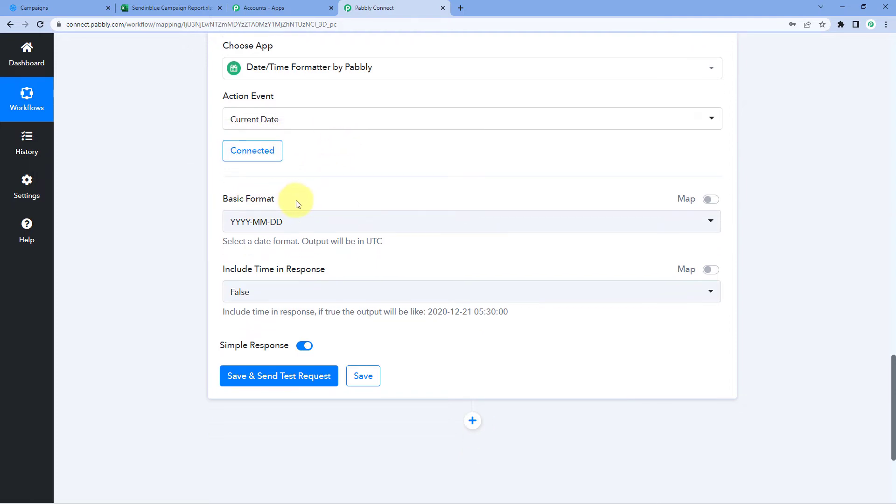
click(305, 229)
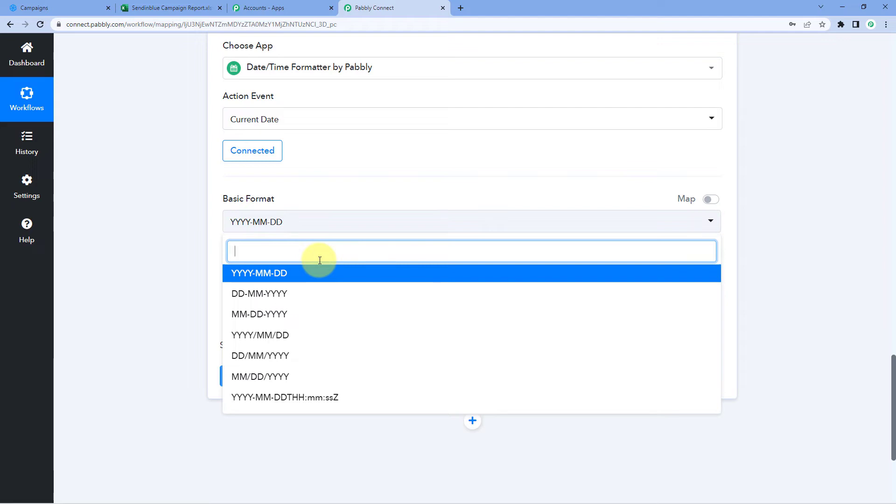
click(287, 297)
scroll(280, 235, down, 1)
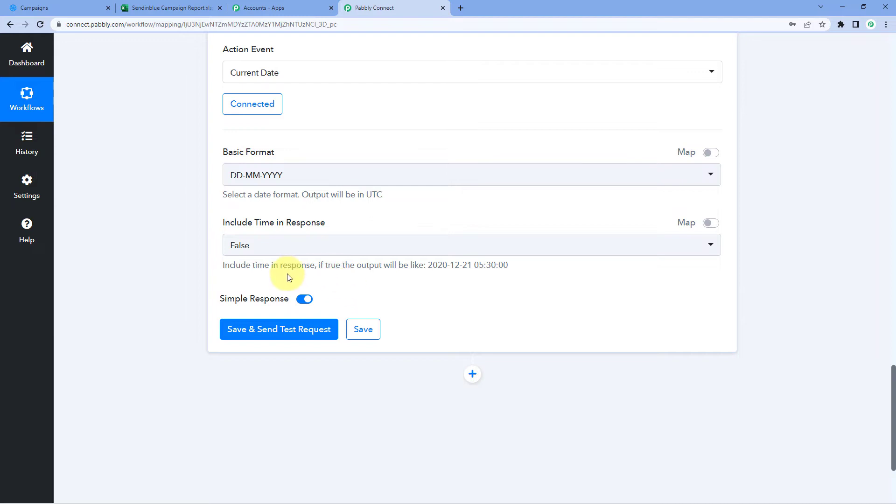
click(276, 337)
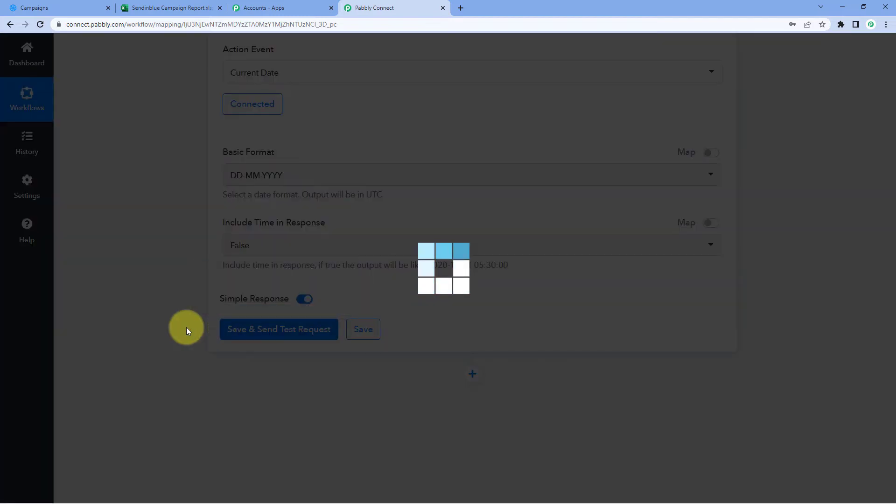
scroll(205, 308, down, 2)
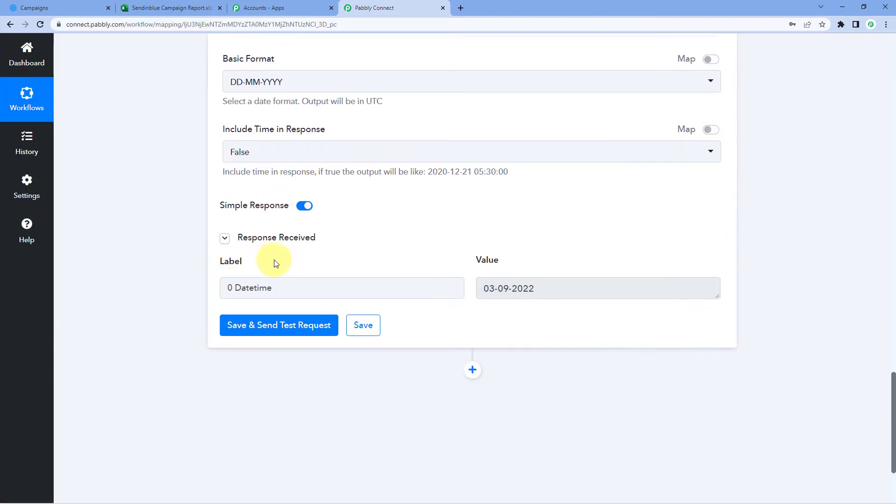
drag(579, 281, 560, 286)
click(460, 261)
click(550, 264)
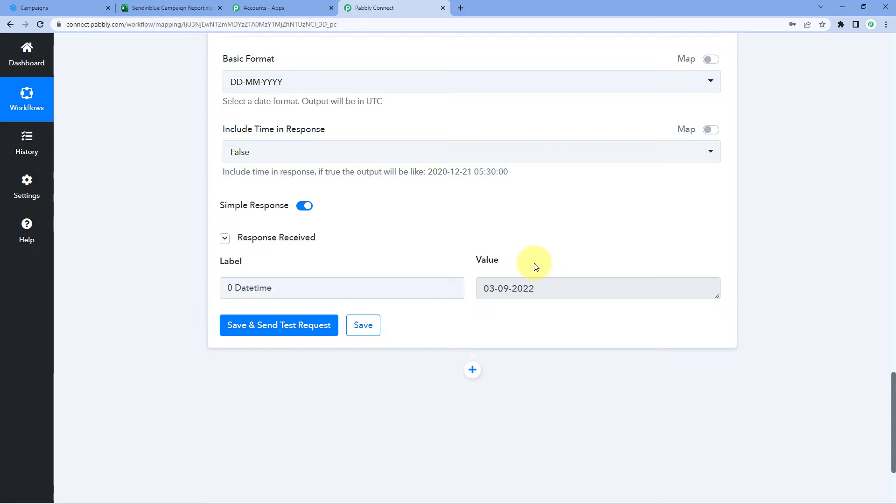
Switch to the Excel campaign report and review its columns from Date and Total Emails Sent through to Viewed.
click(154, 8)
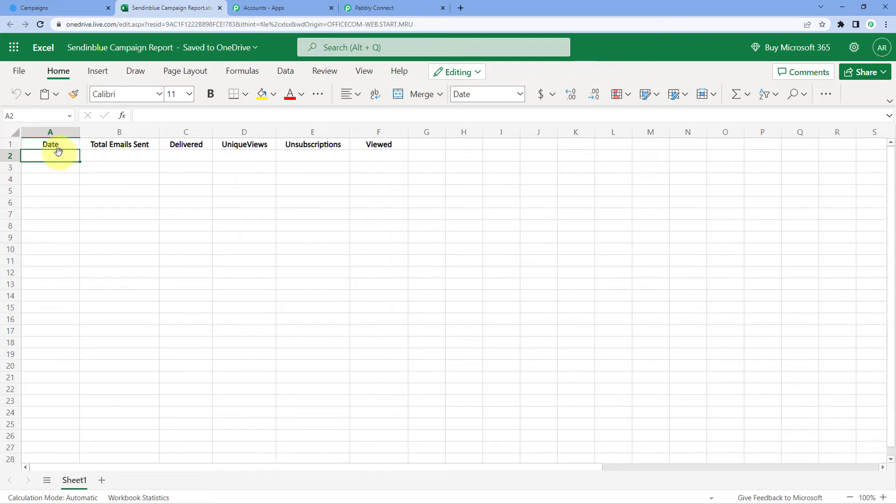
drag(56, 149, 370, 150)
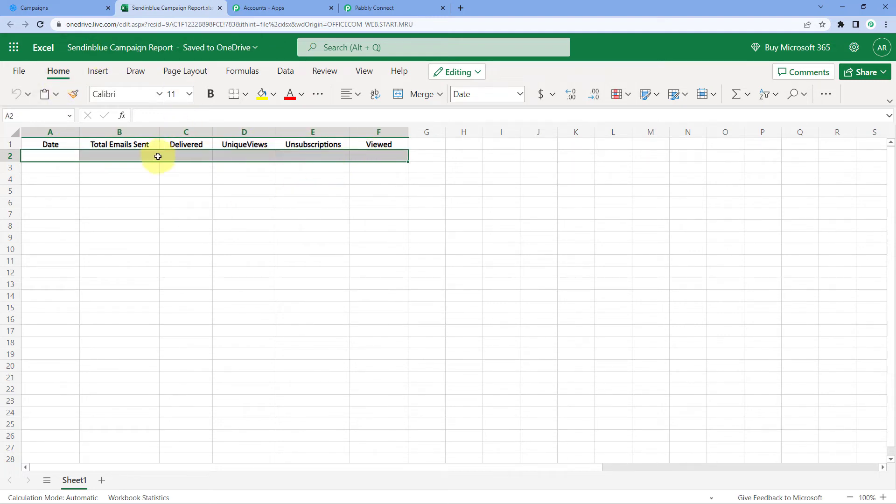
click(58, 156)
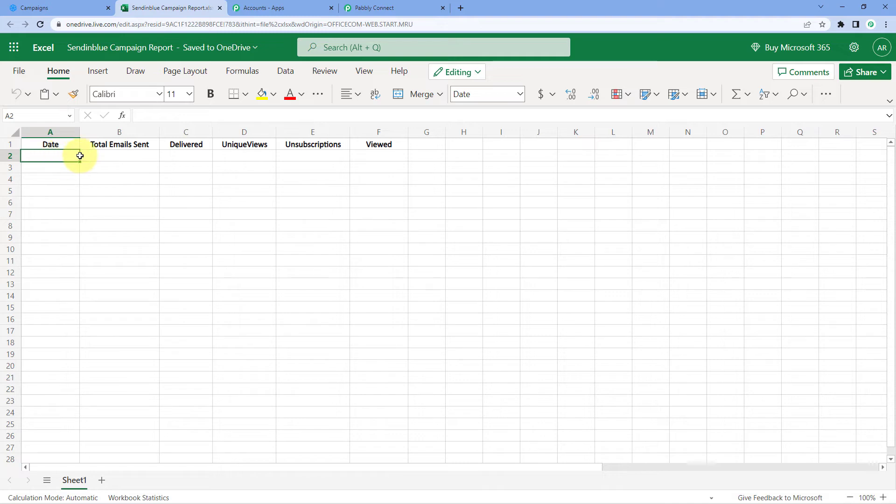
click(120, 157)
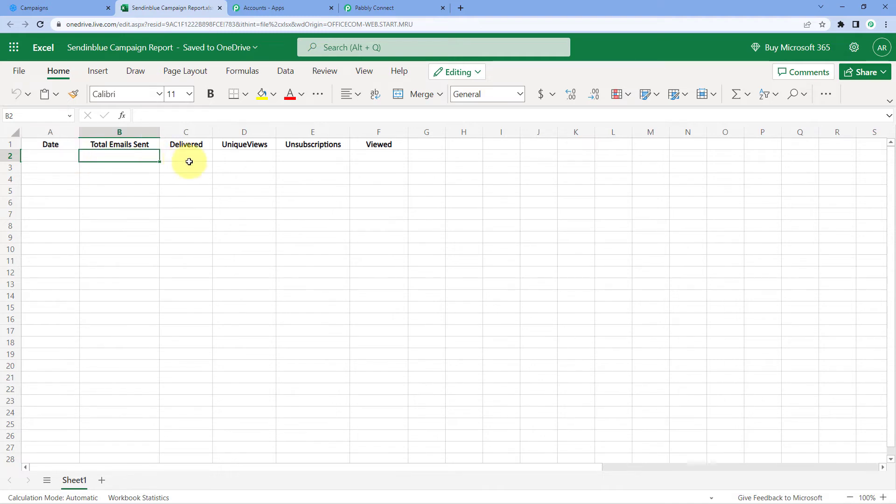
click(190, 161)
click(242, 154)
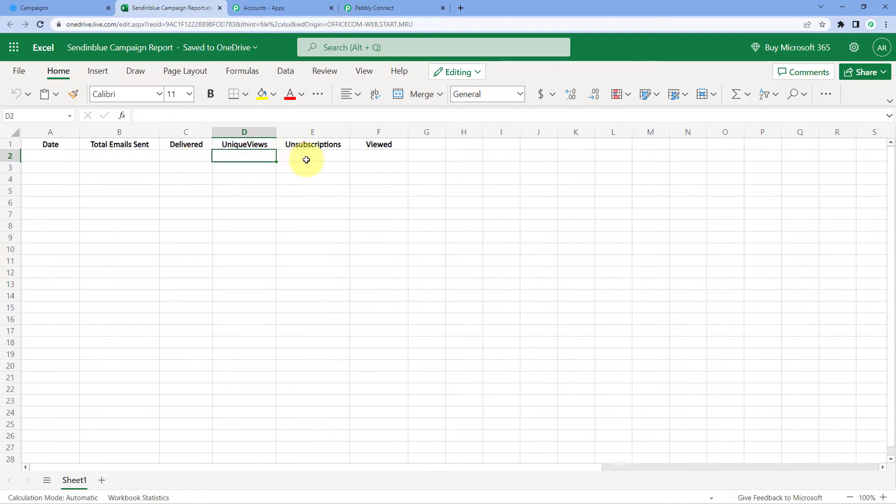
click(306, 157)
click(396, 158)
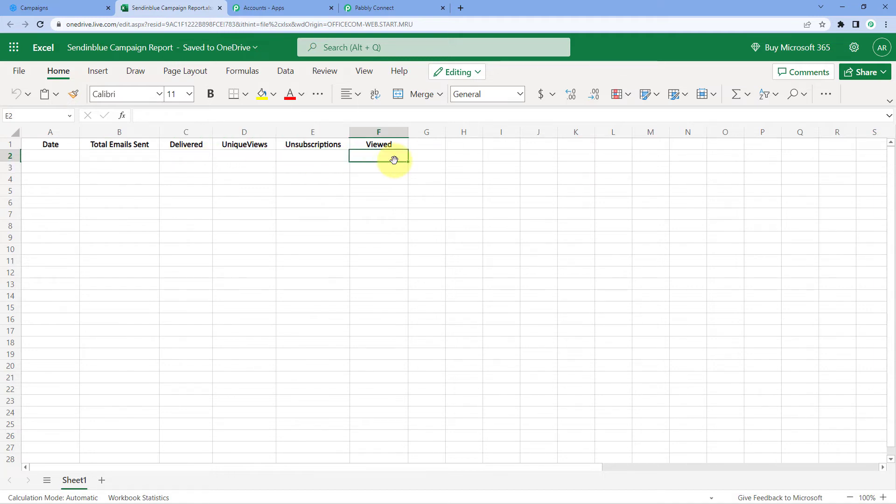
click(64, 155)
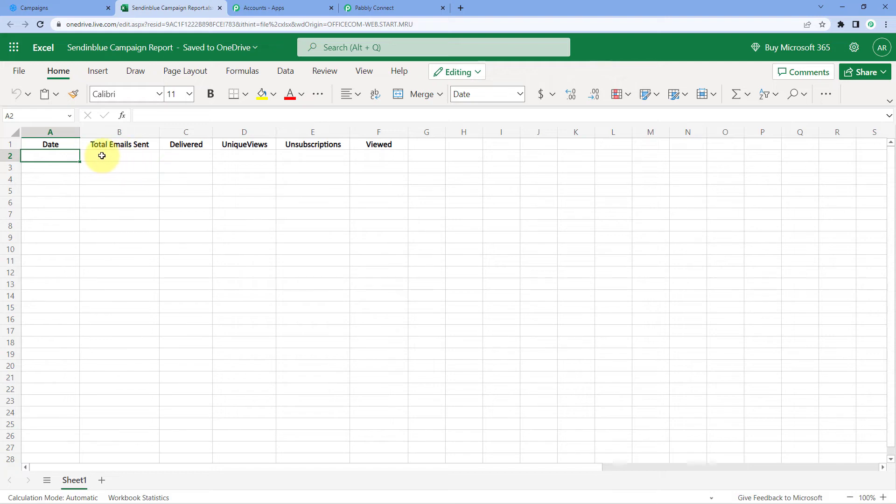
Return to the Pabbly Connect workflow and add a Microsoft Excel action after the Date/Time Formatter.
click(390, 6)
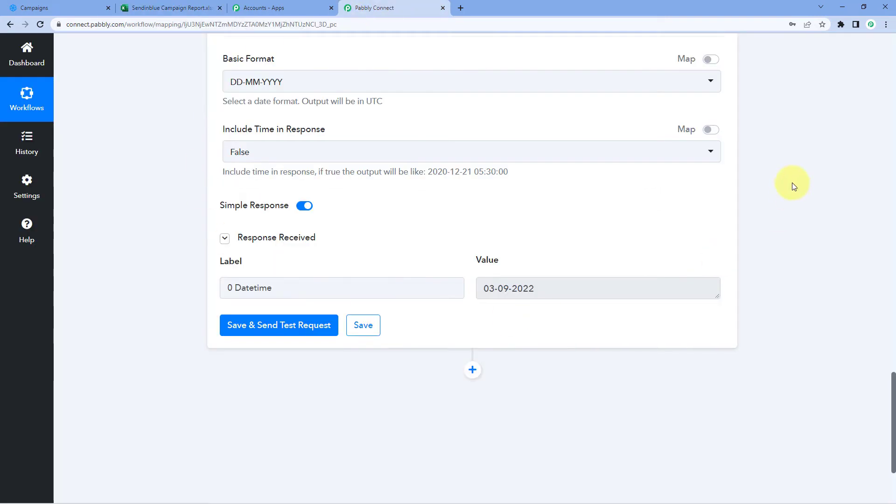
scroll(788, 182, down, 3)
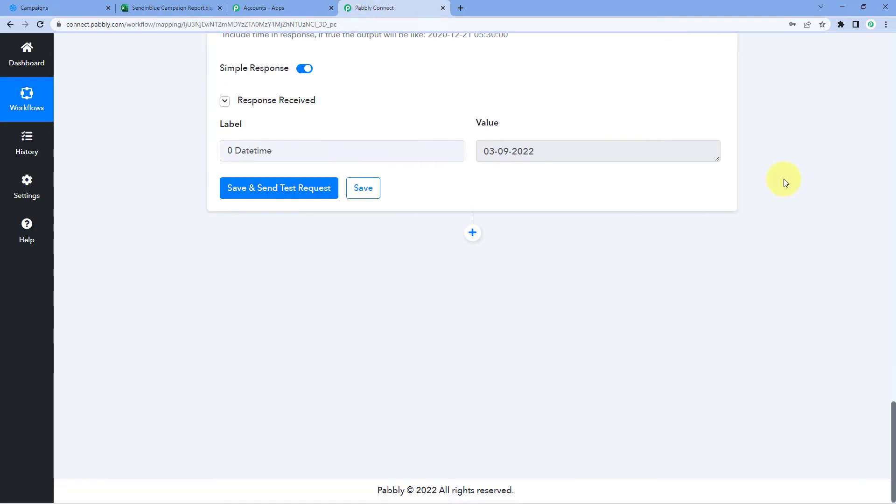
click(472, 232)
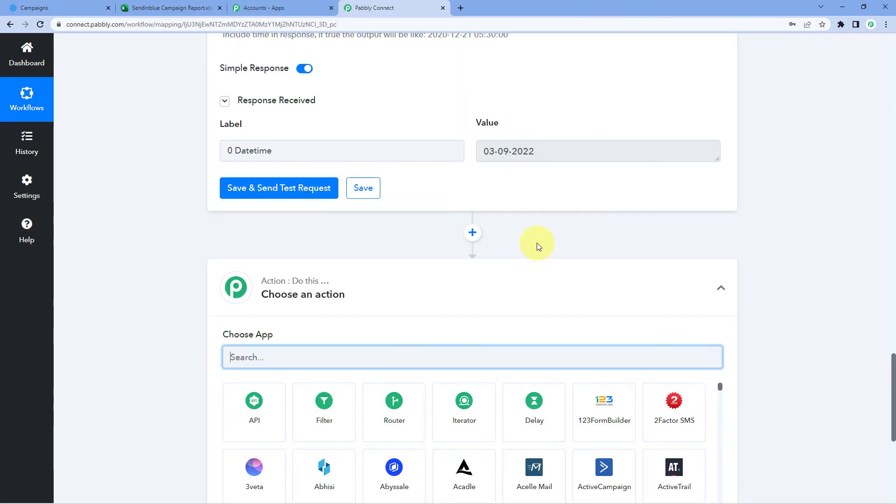
text(Mic)
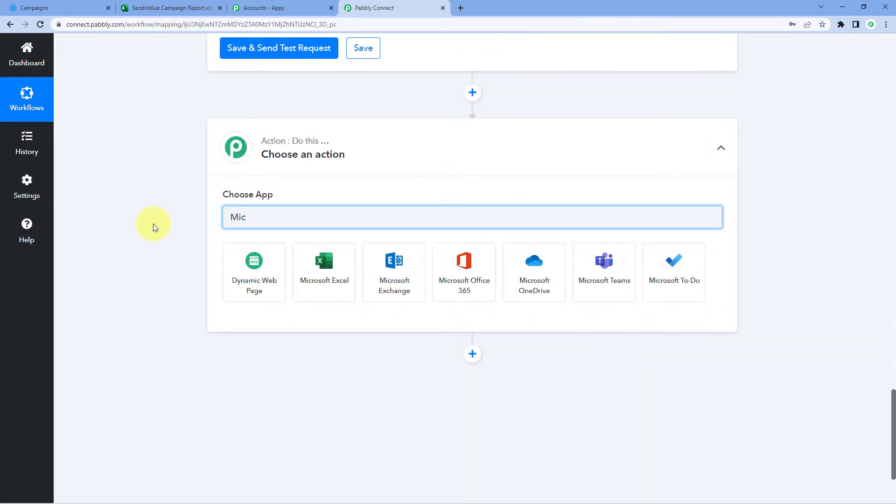
text(roso)
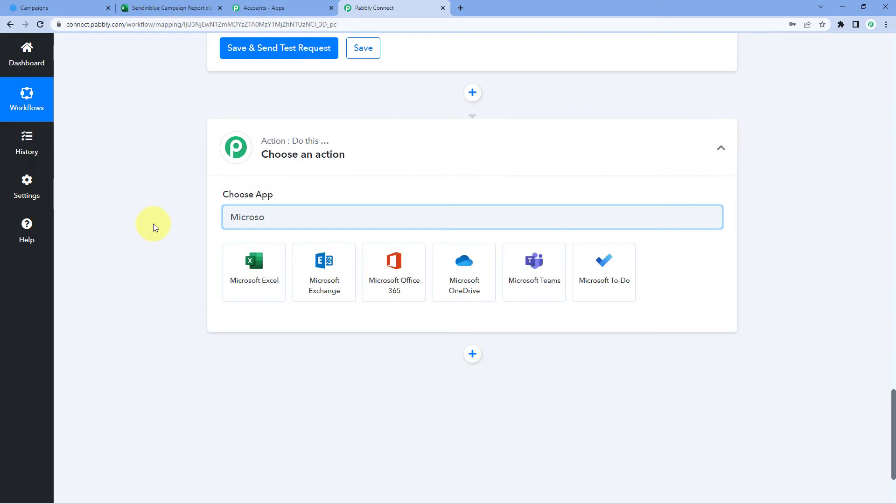
click(254, 261)
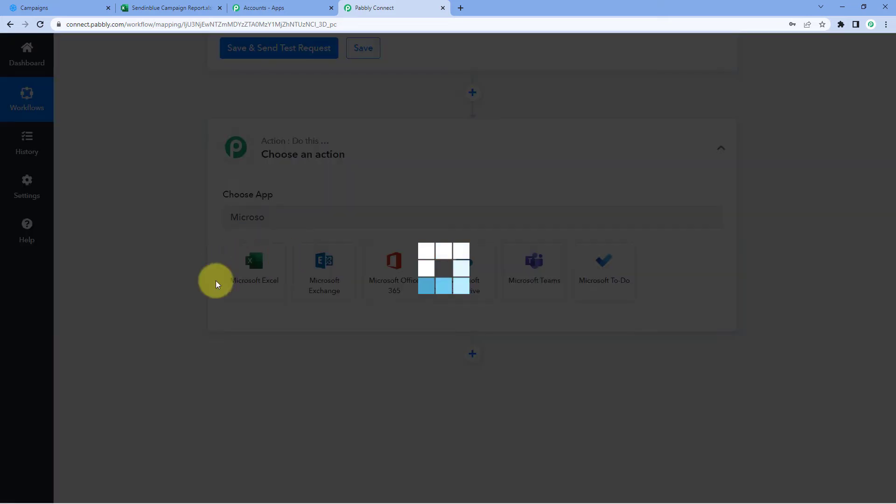
Set the Microsoft Excel action event to Add Row To Worksheet.
scroll(258, 244, down, 2)
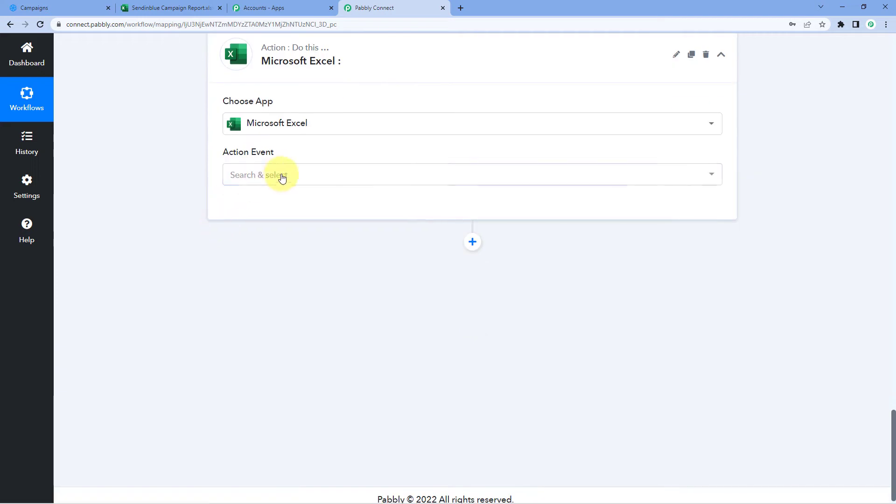
click(309, 176)
scroll(165, 224, down, 1)
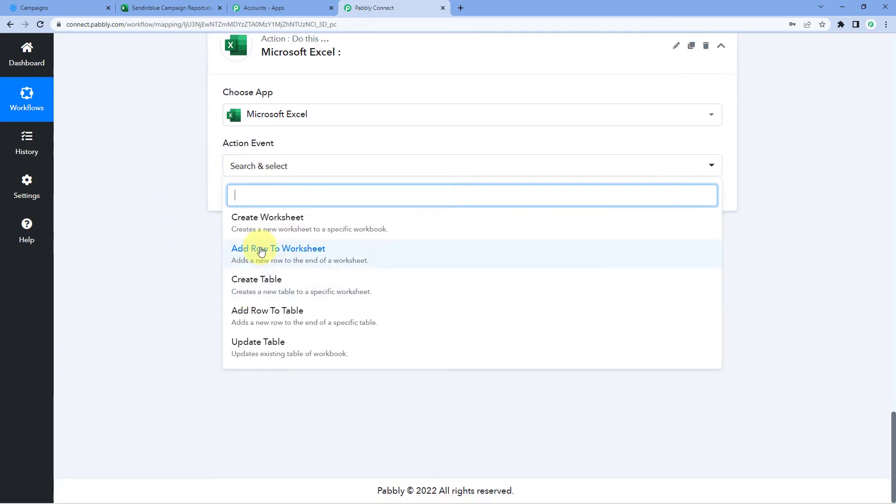
click(286, 256)
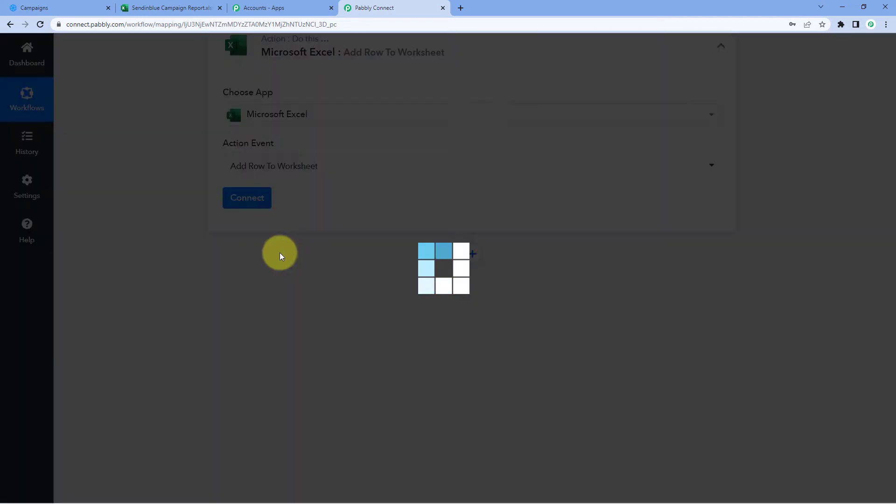
Create a new Microsoft Excel connection for the action and grant Pabbly Connect the requested Microsoft account permissions.
click(246, 201)
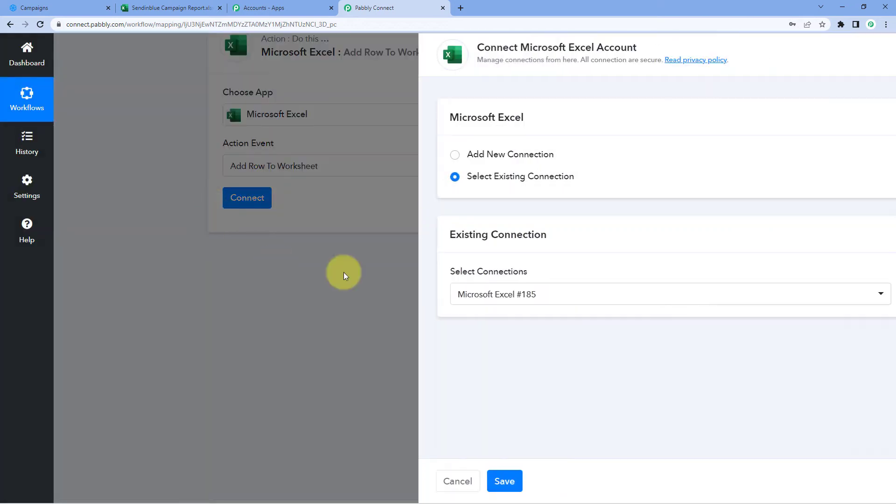
click(415, 155)
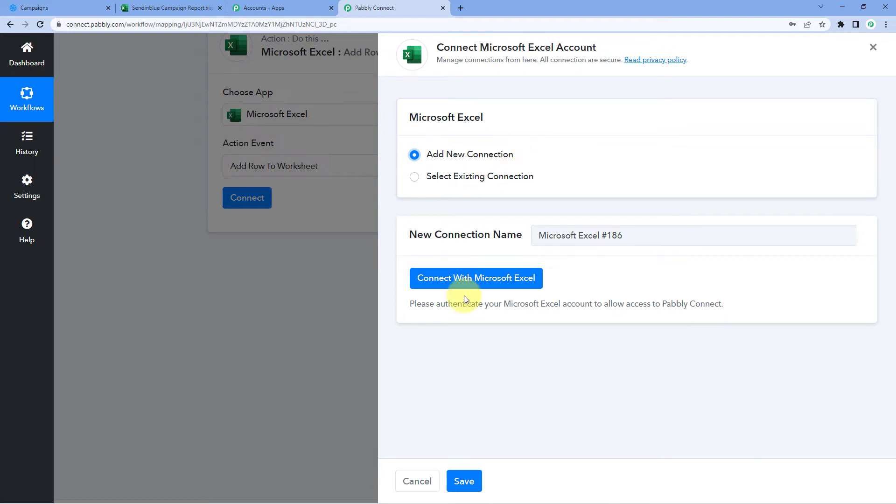
click(471, 282)
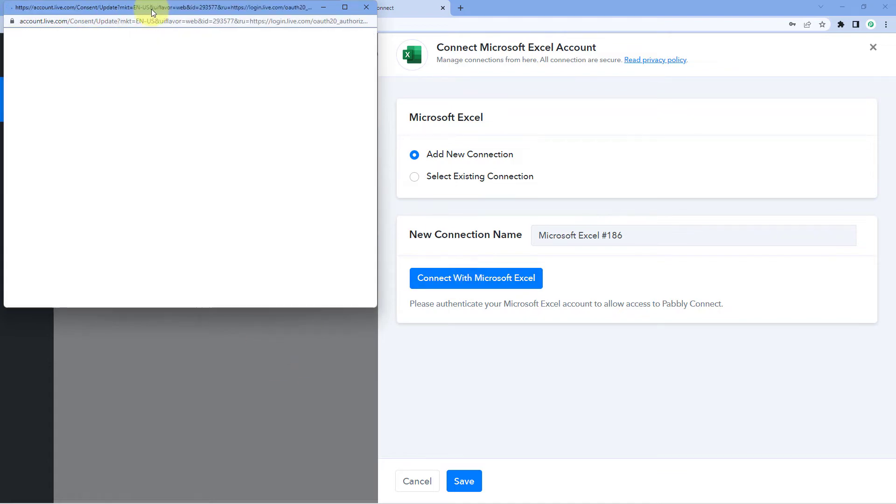
drag(150, 8, 169, 5)
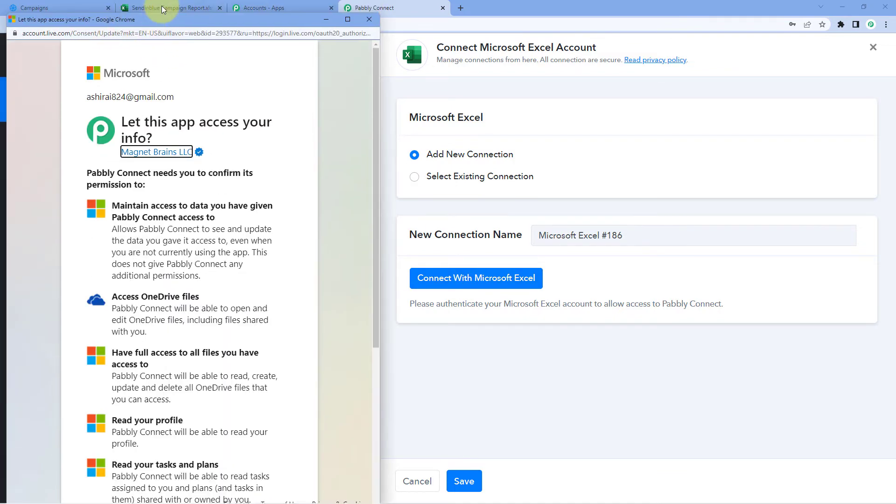
click(170, 8)
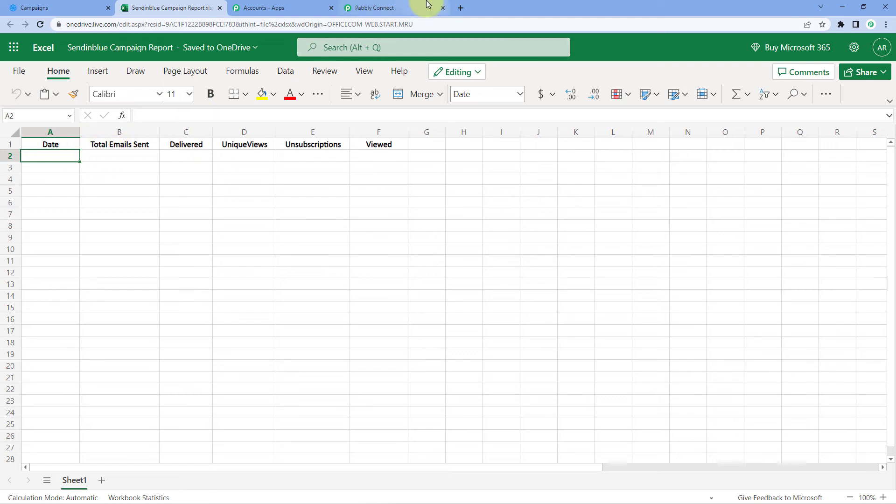
click(394, 8)
key(alt+Tab)
scroll(280, 172, down, 2)
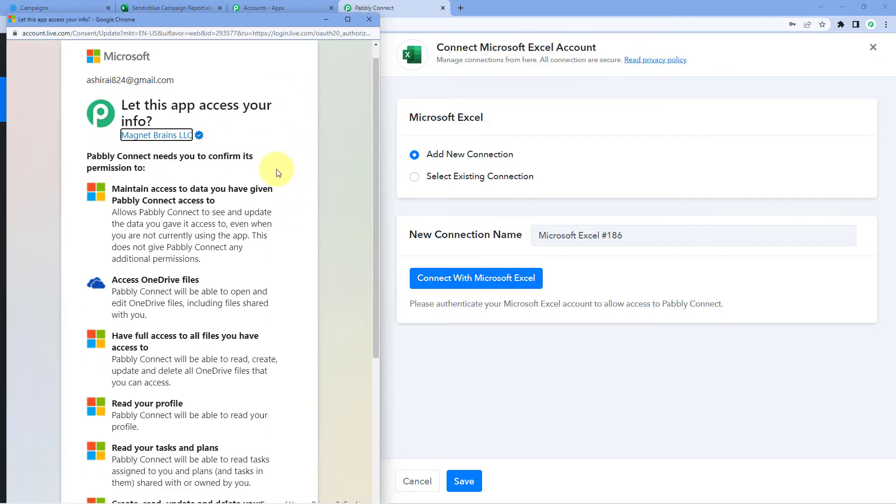
scroll(285, 170, down, 3)
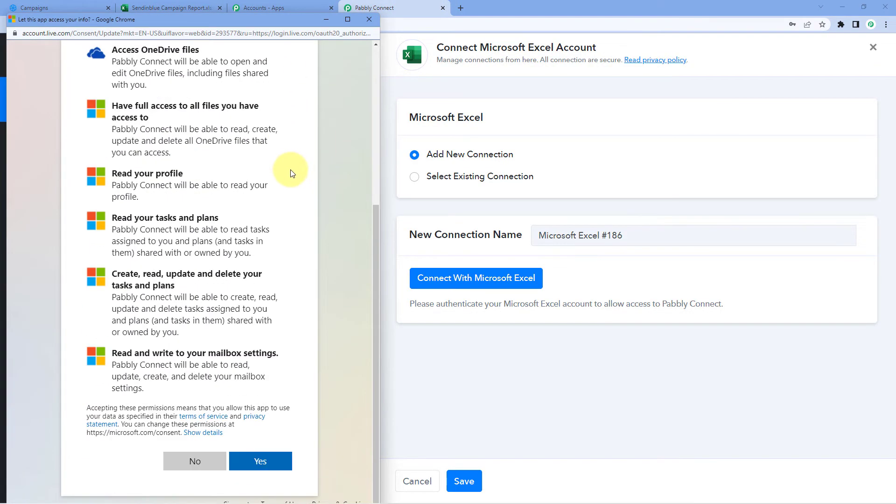
click(280, 464)
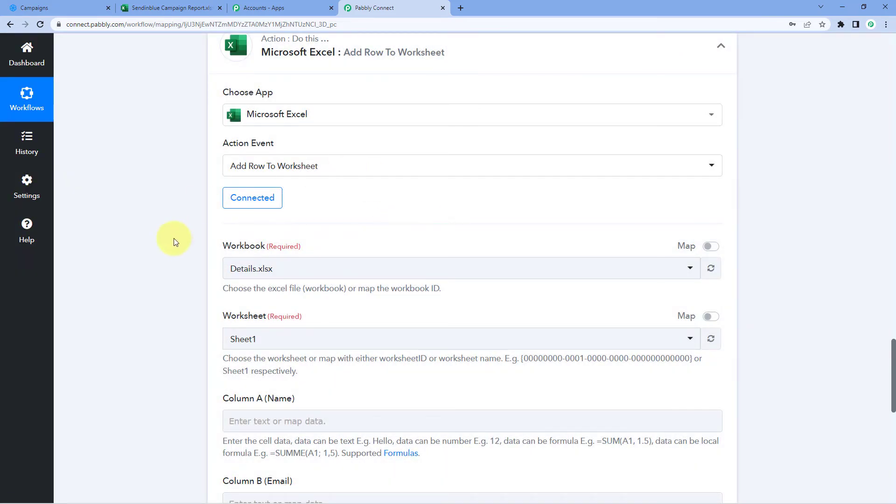
Set the Add Row To Worksheet action's workbook to Sendinblue Campaign Report.xlsx, checking the file's title in the open Excel report.
scroll(346, 198, down, 2)
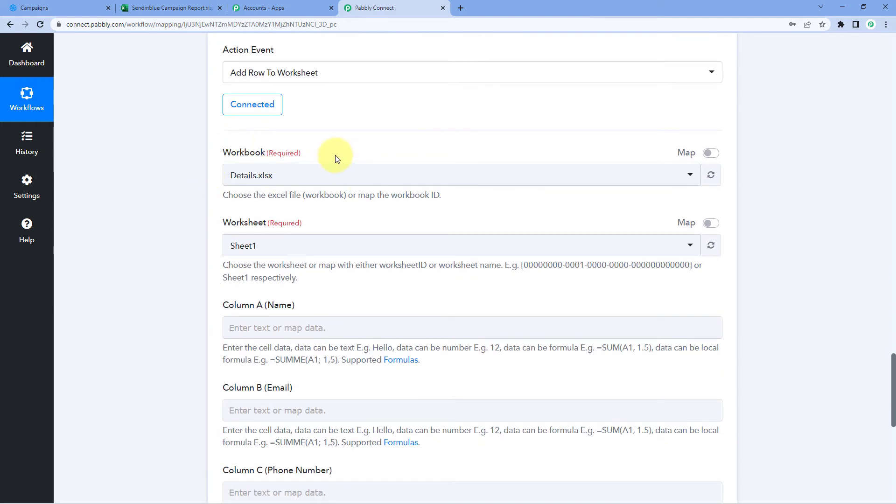
click(342, 176)
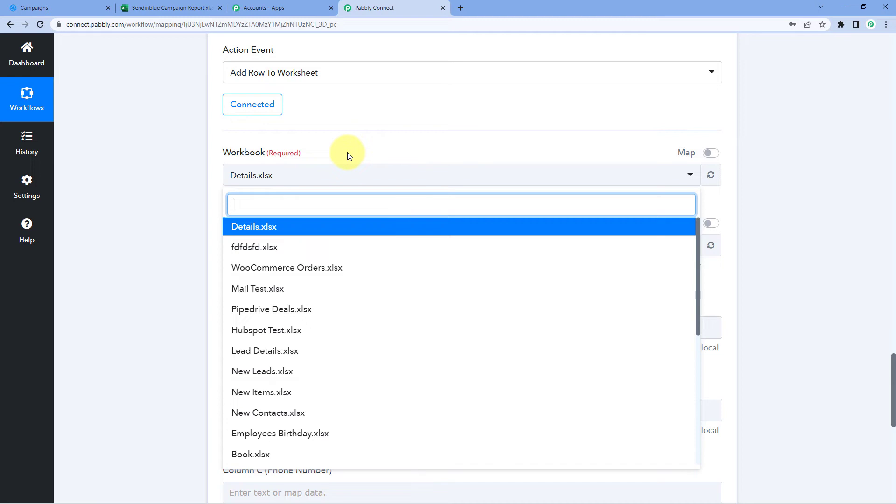
scroll(149, 214, down, 2)
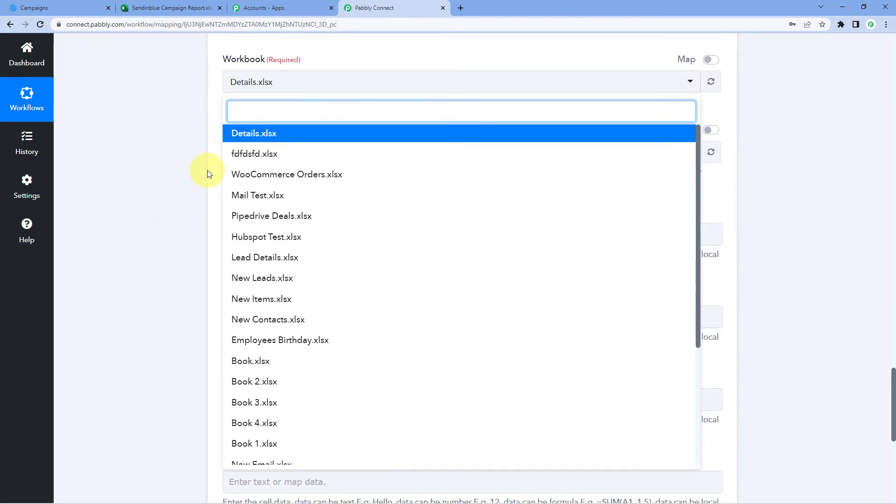
click(169, 8)
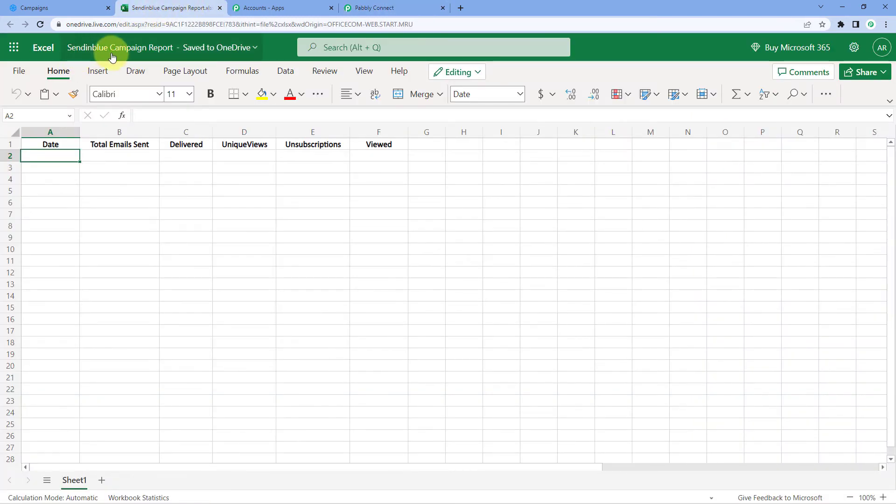
click(372, 8)
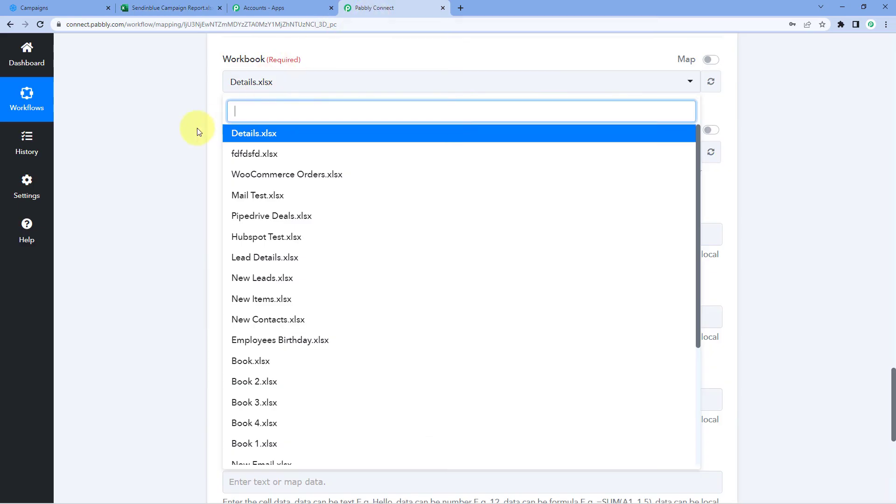
text(Send)
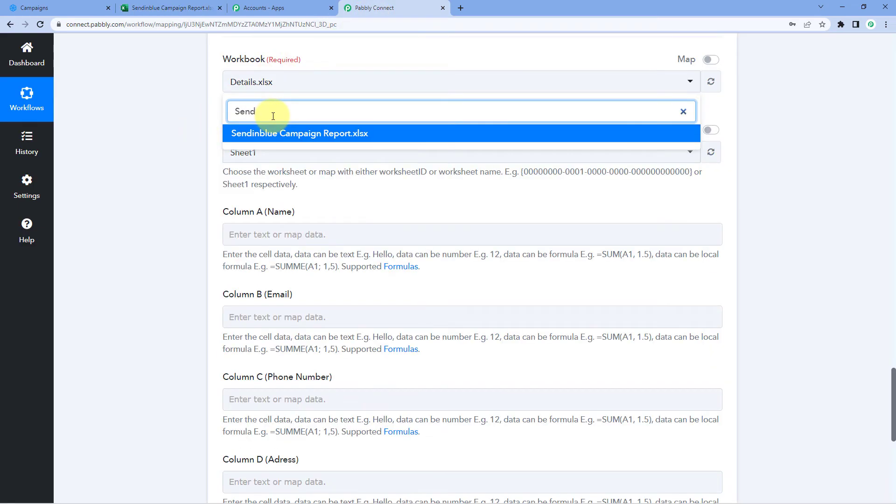
click(304, 134)
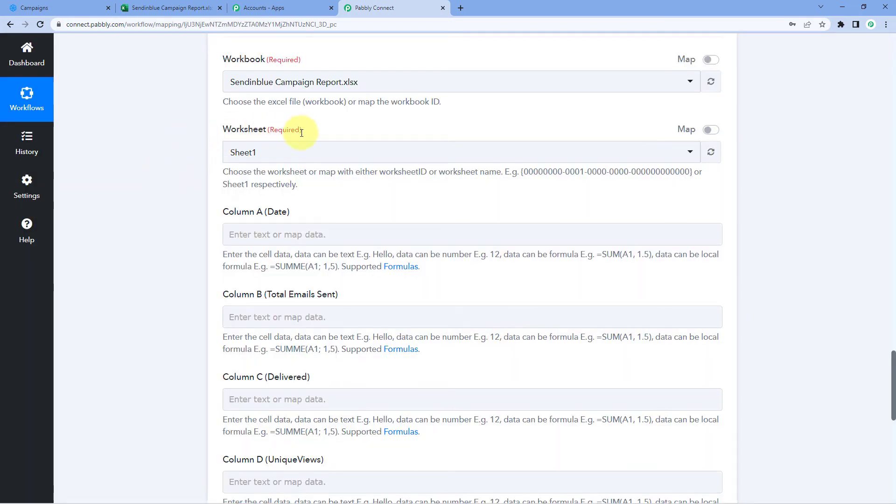
Check the sheet name in the Excel report and select Sheet1 as the action's worksheet.
click(159, 8)
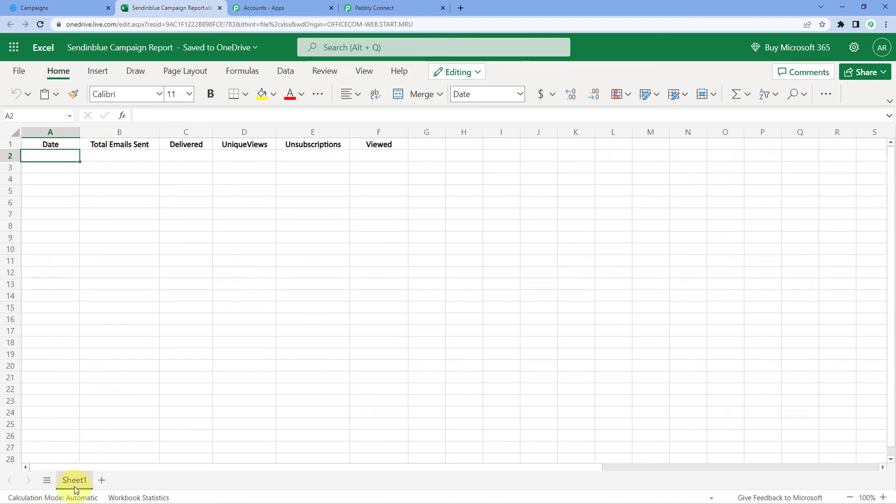
click(363, 5)
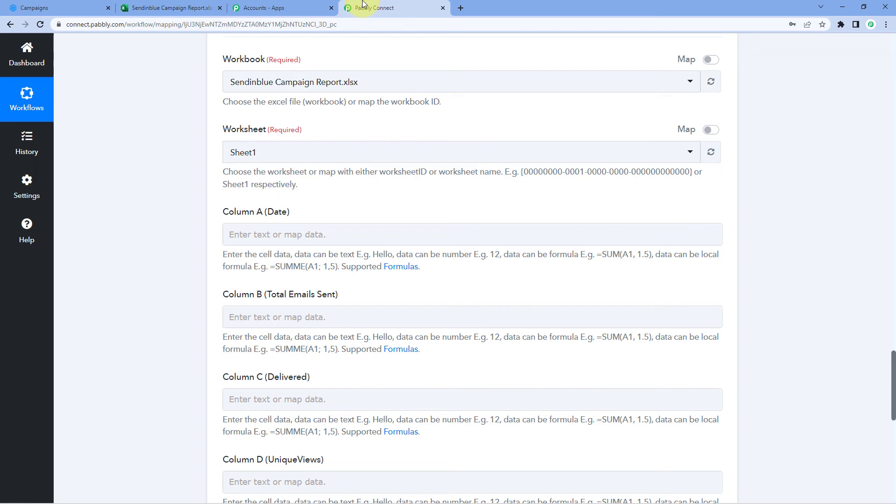
click(241, 148)
click(258, 208)
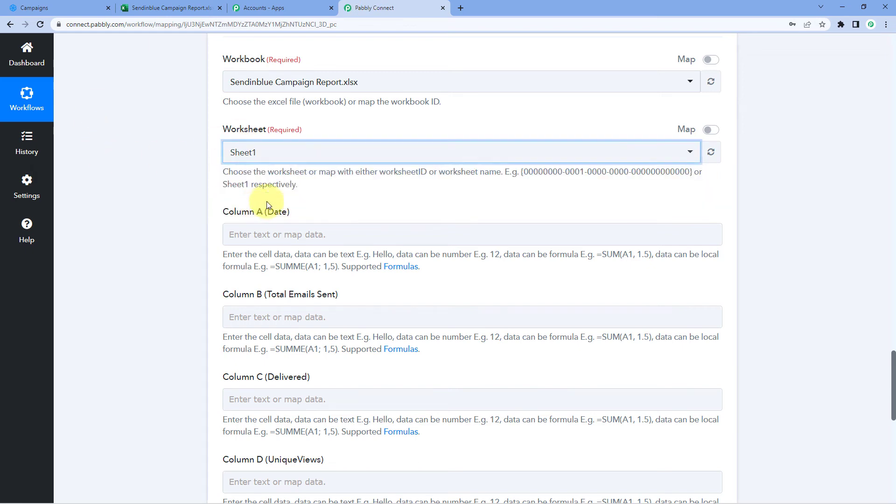
Compare the action's fields for columns A to F with the column headers in the Excel campaign report.
scroll(299, 192, down, 2)
scroll(181, 133, down, 1)
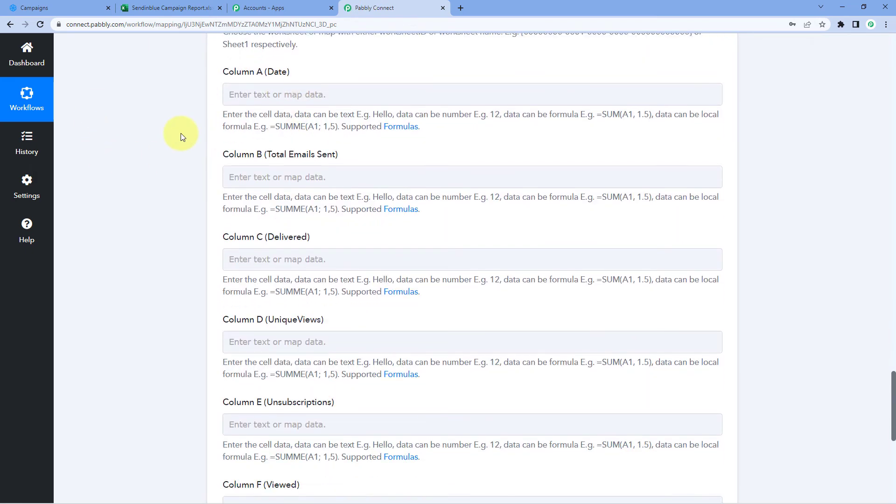
click(213, 11)
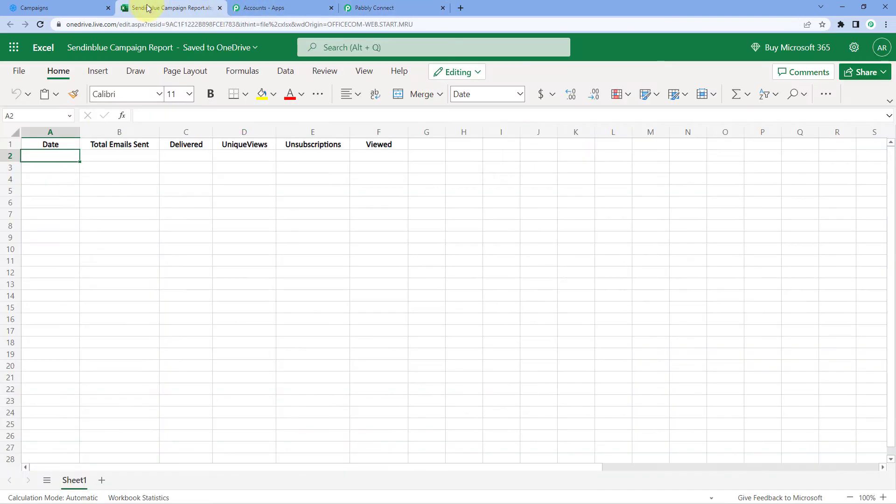
click(417, 8)
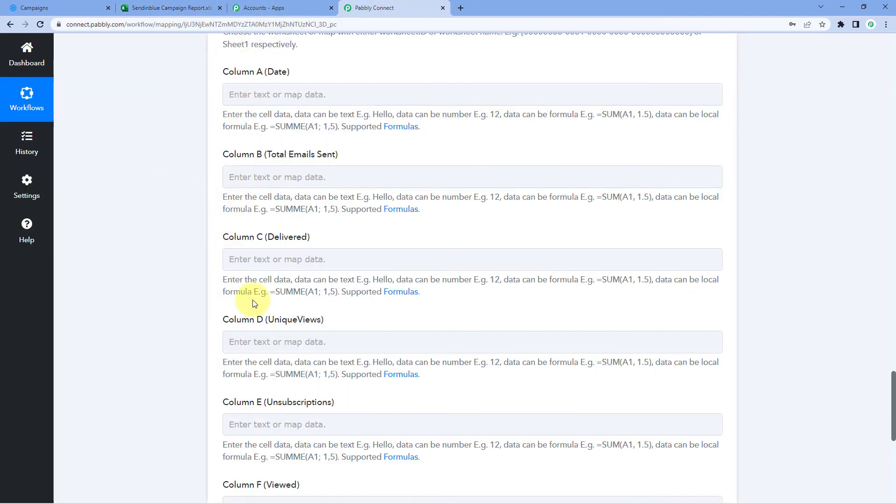
scroll(261, 177, down, 2)
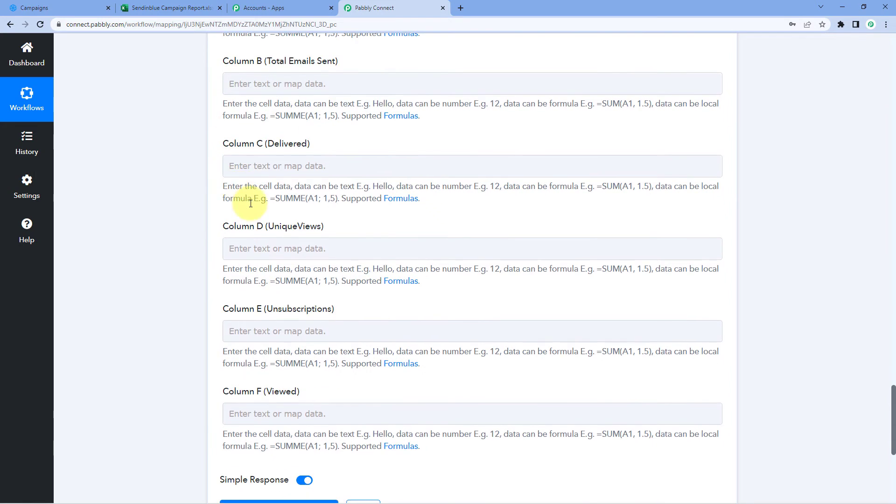
scroll(256, 373, up, 3)
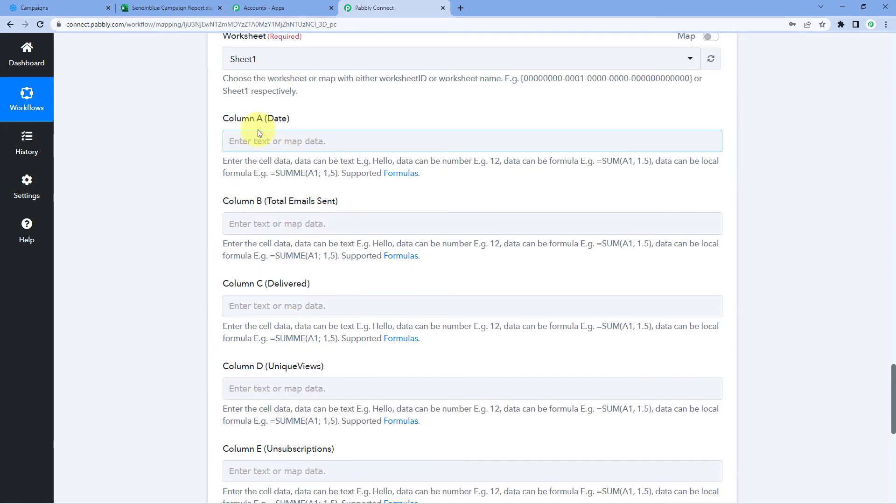
click(168, 7)
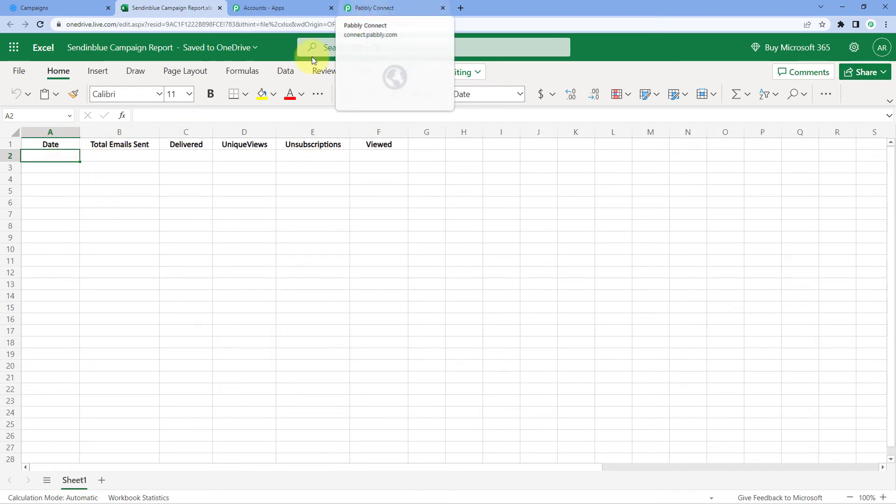
click(387, 8)
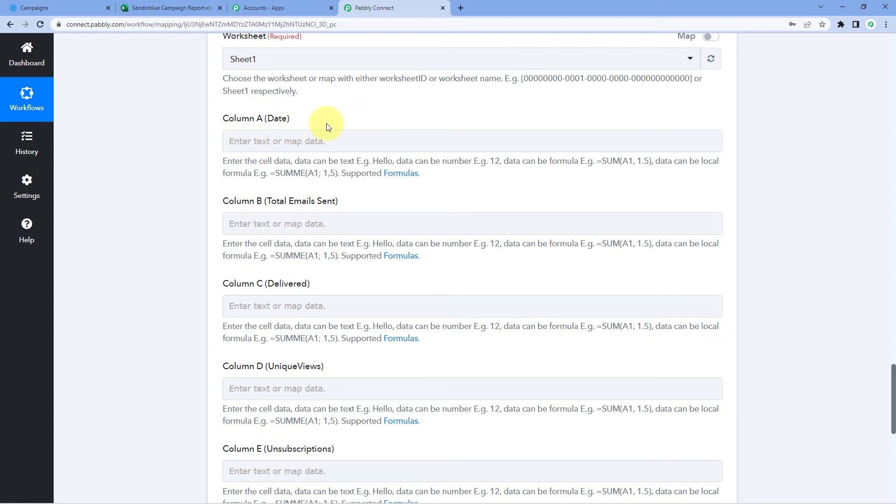
Check the Date/Time Formatter's response and map its Datetime value to Column A (Date) of the Excel action.
scroll(326, 126, up, 12)
drag(535, 188, 472, 192)
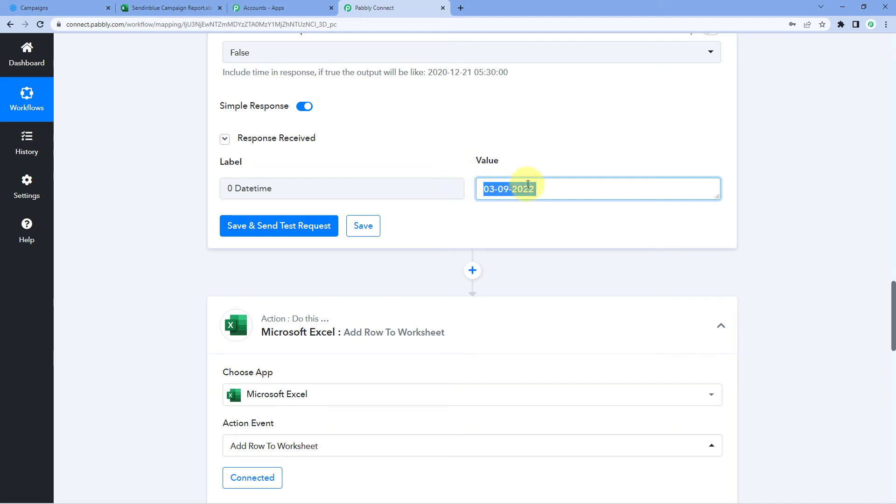
scroll(219, 249, down, 11)
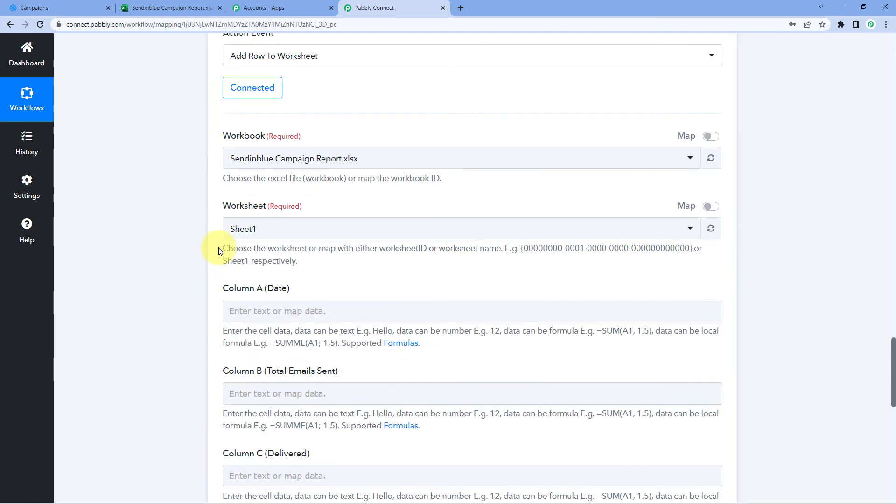
scroll(206, 215, down, 1)
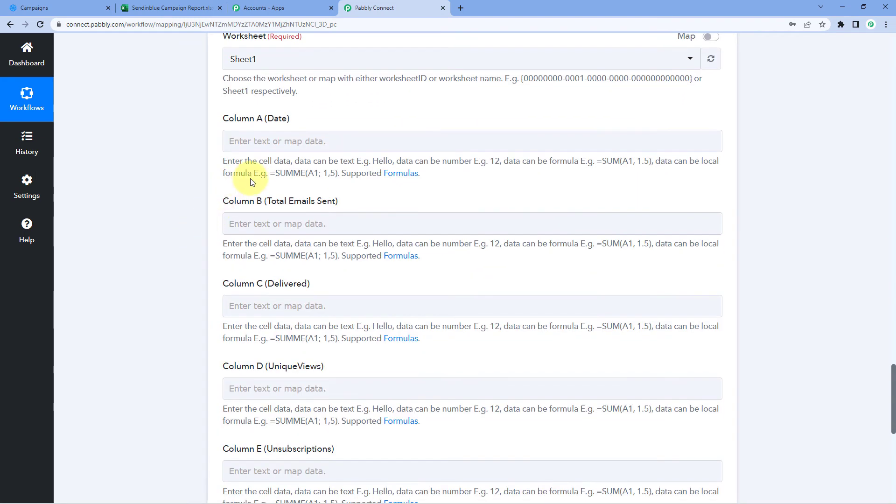
click(262, 141)
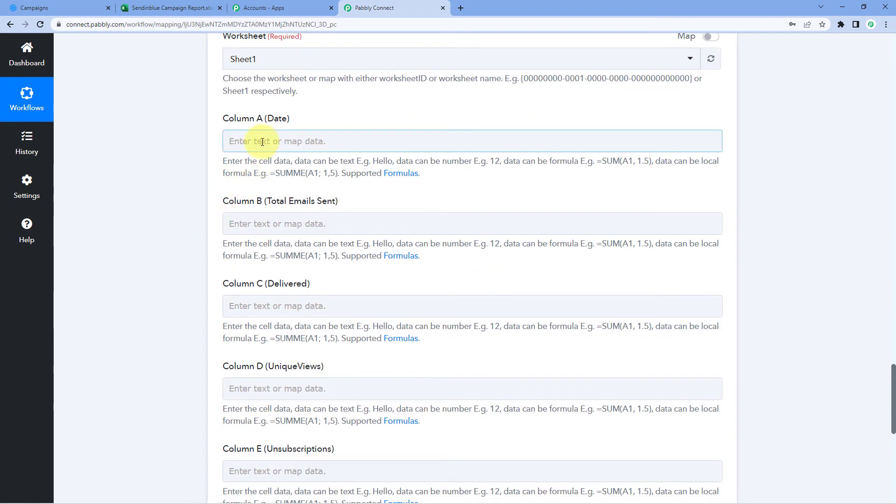
click(262, 141)
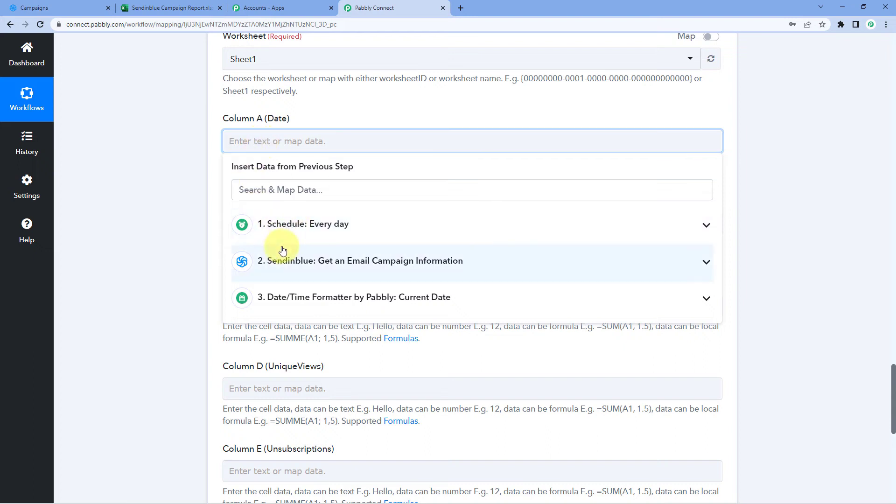
click(313, 302)
scroll(183, 290, down, 2)
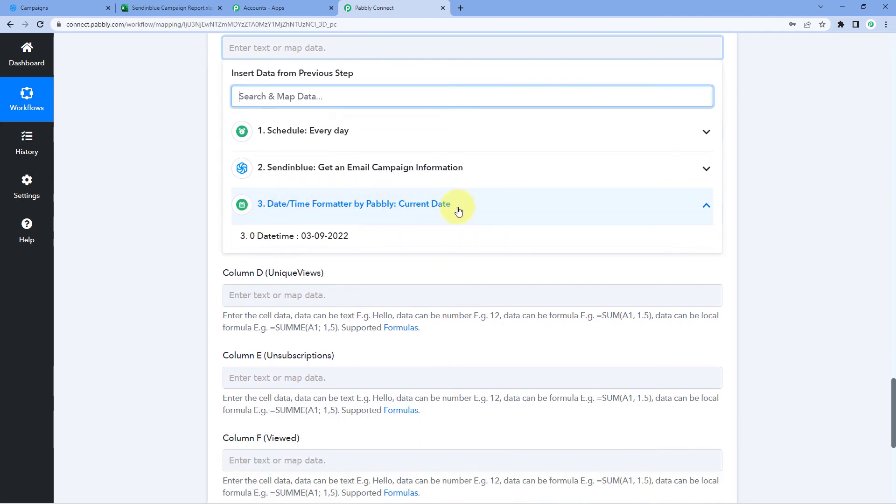
click(353, 242)
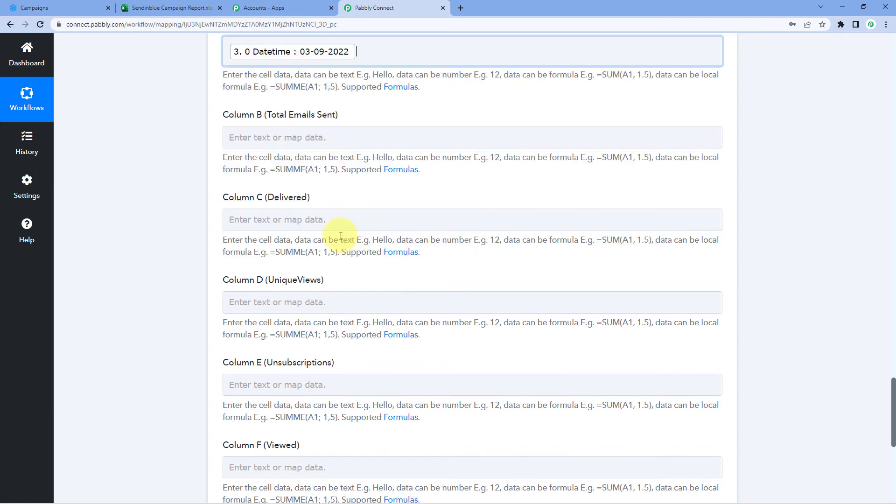
click(171, 173)
scroll(171, 172, up, 1)
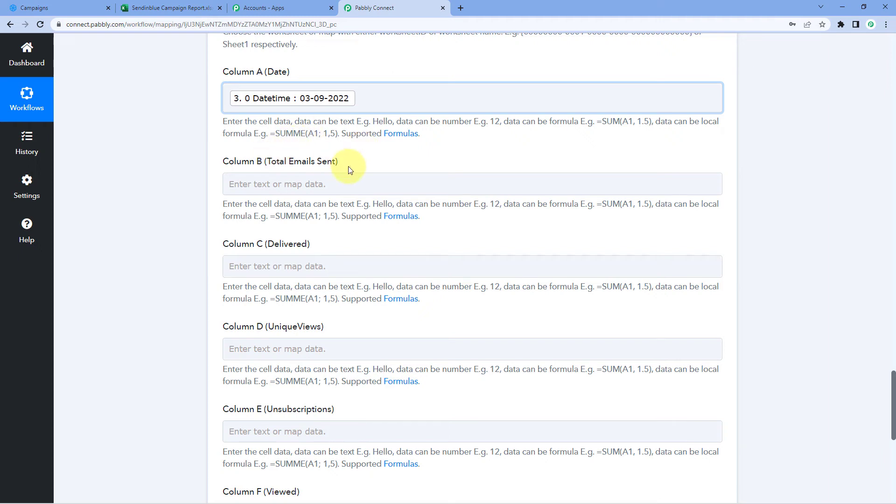
Map the Sendinblue campaign's Statistics GlobalStats Sent value to Column B (Total Emails Sent).
click(232, 184)
scroll(215, 191, down, 2)
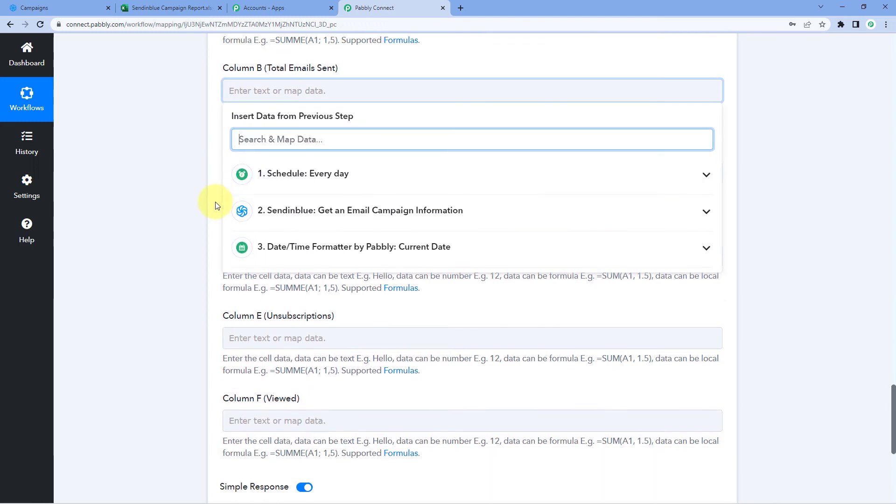
click(312, 218)
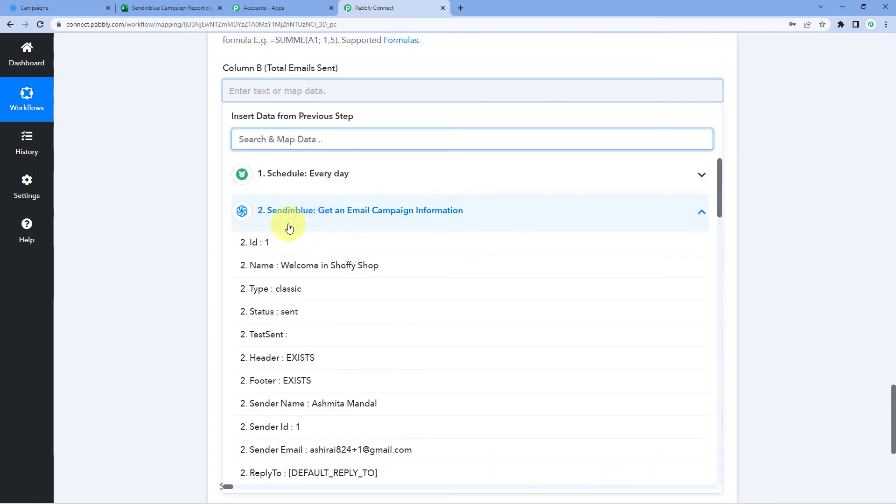
scroll(276, 169, down, 3)
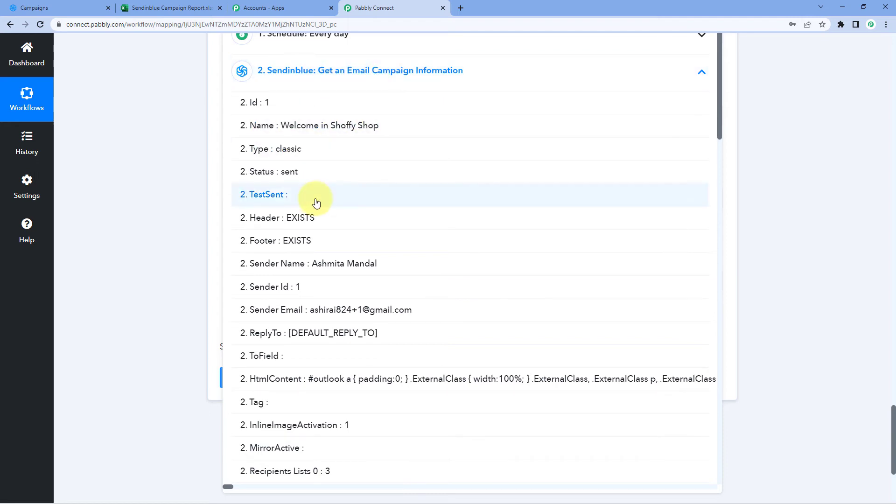
scroll(327, 200, down, 3)
scroll(332, 202, down, 3)
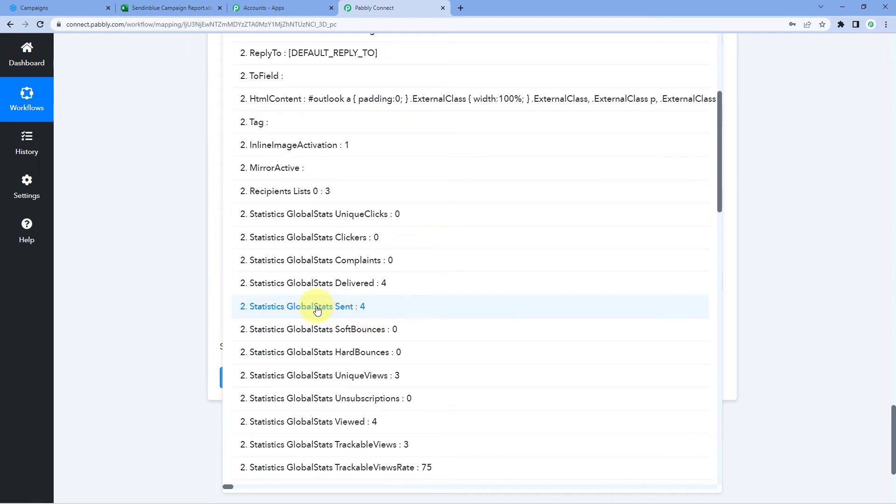
click(317, 307)
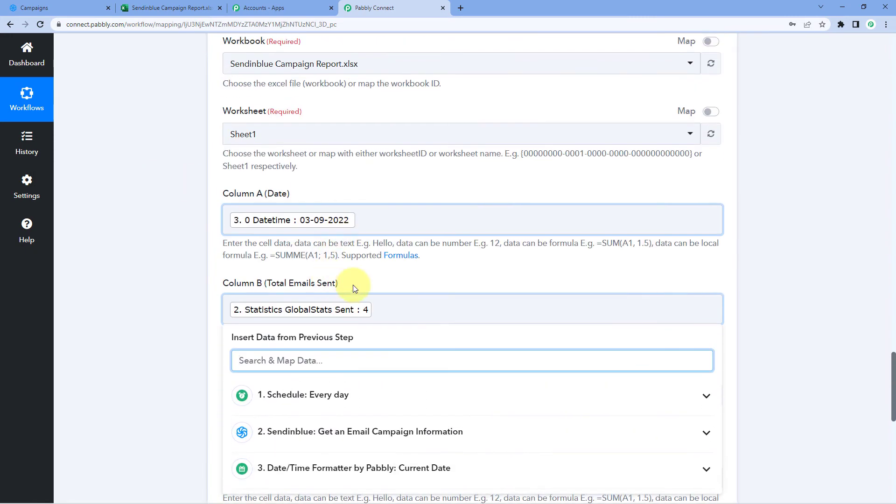
click(353, 284)
Map the Sendinblue campaign's Statistics GlobalStats Delivered value to Column C (Delivered).
scroll(151, 282, down, 5)
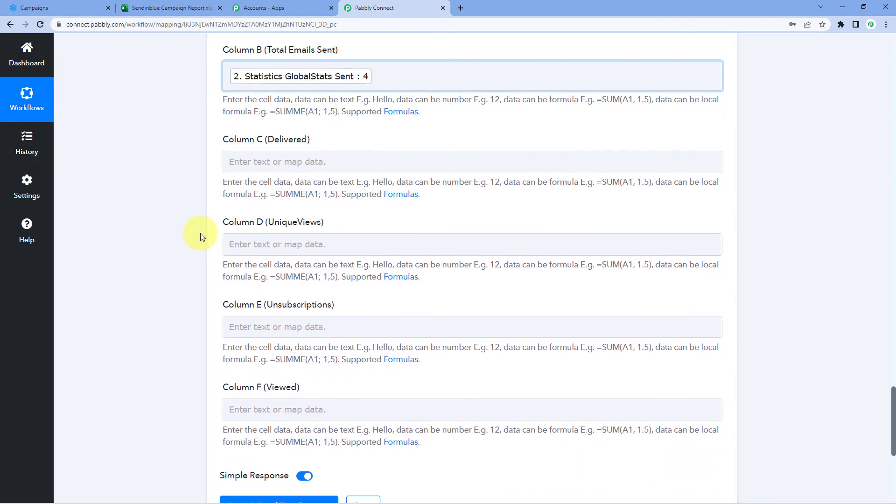
click(294, 164)
scroll(155, 167, down, 2)
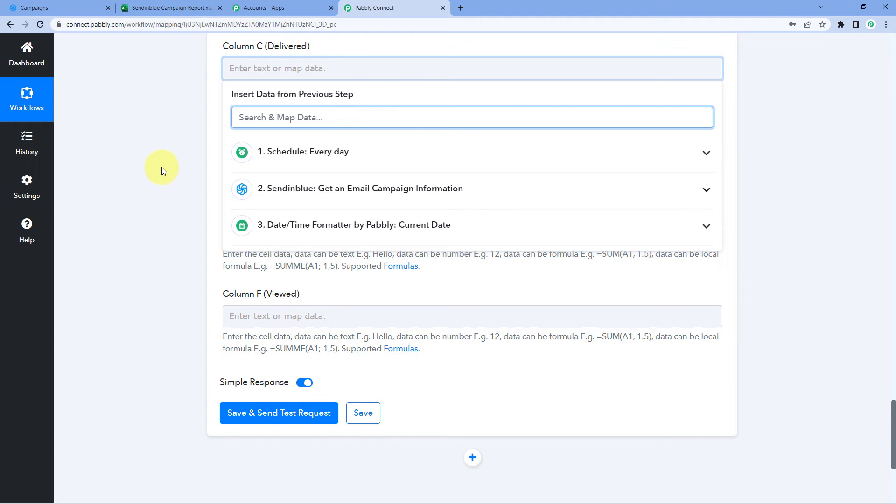
click(309, 199)
scroll(340, 275, down, 4)
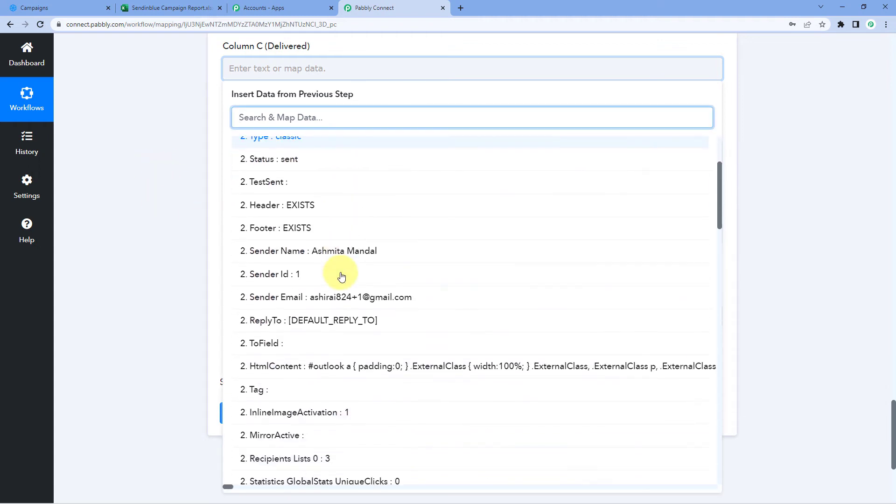
scroll(341, 277, down, 5)
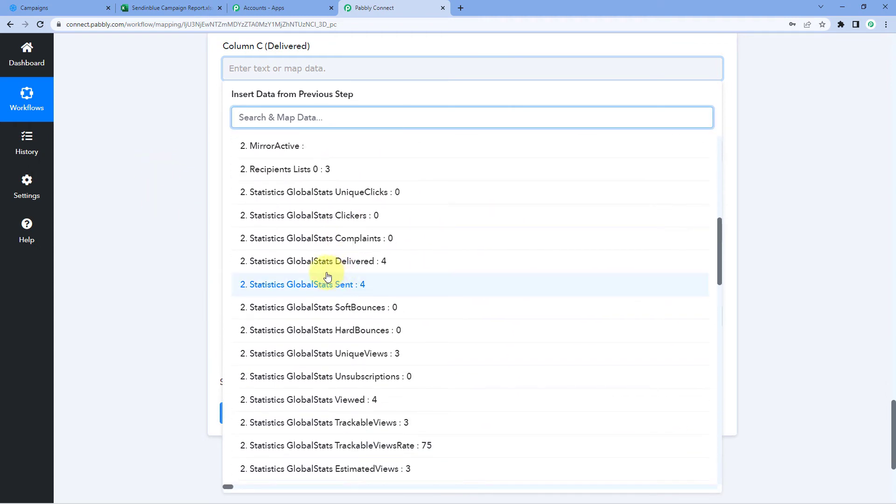
click(304, 263)
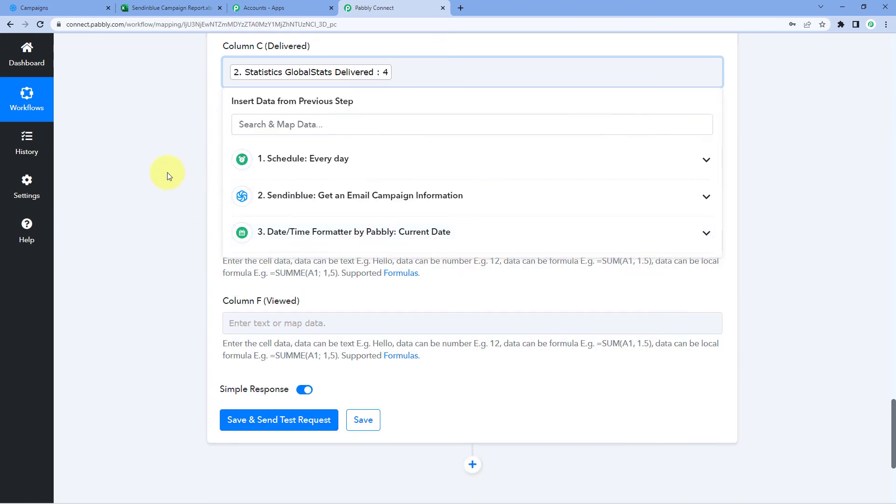
Map the Sendinblue campaign's Statistics GlobalStats UniqueViews value to Column D (UniqueViews).
click(198, 164)
click(270, 167)
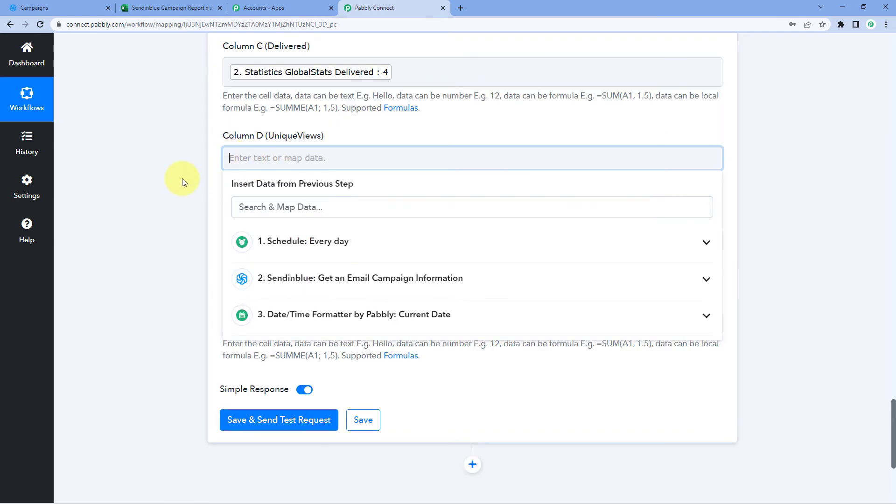
scroll(233, 180, down, 2)
click(274, 182)
scroll(303, 252, down, 3)
scroll(307, 264, down, 7)
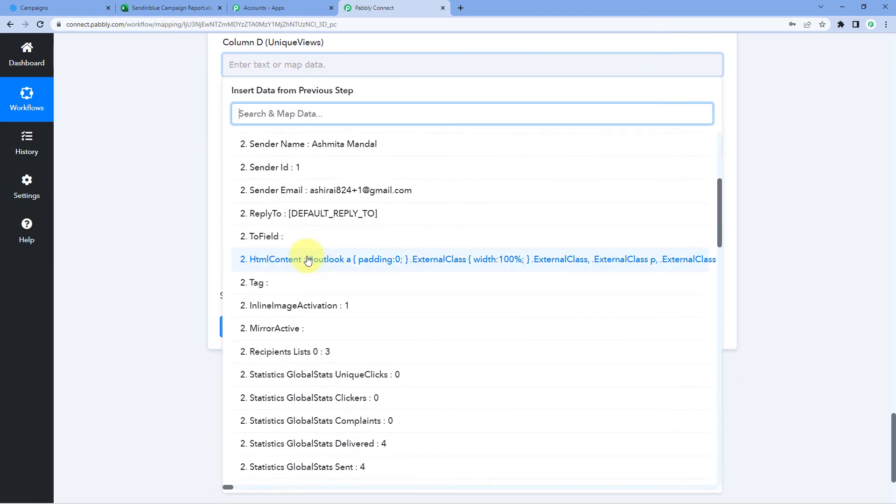
scroll(307, 260, down, 1)
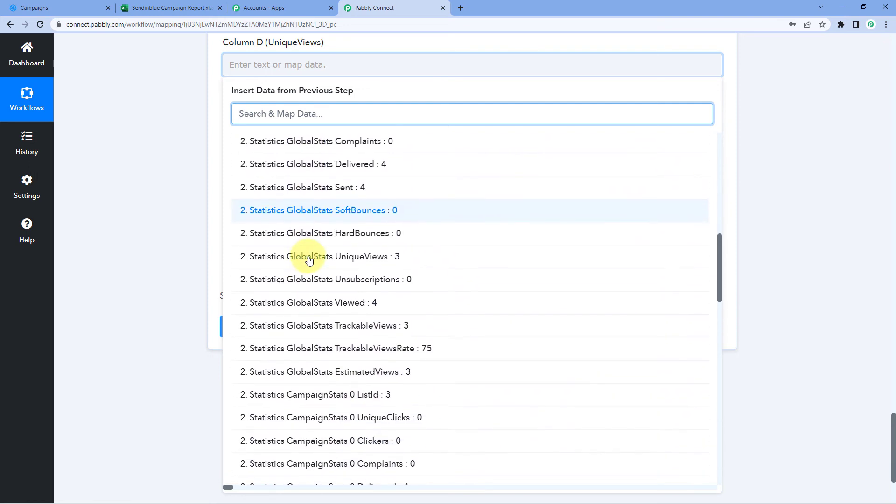
click(339, 262)
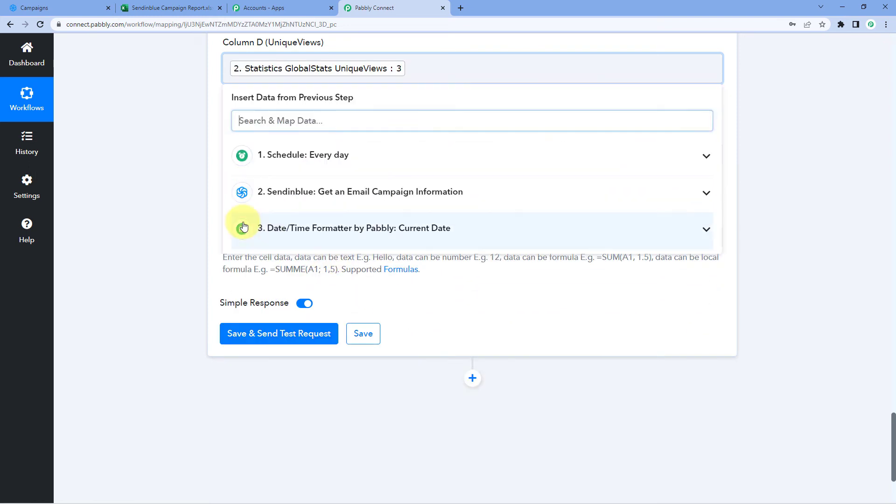
click(180, 194)
Map the Sendinblue campaign's Statistics GlobalStats Unsubscriptions value to Column E (Unsubscriptions).
click(275, 160)
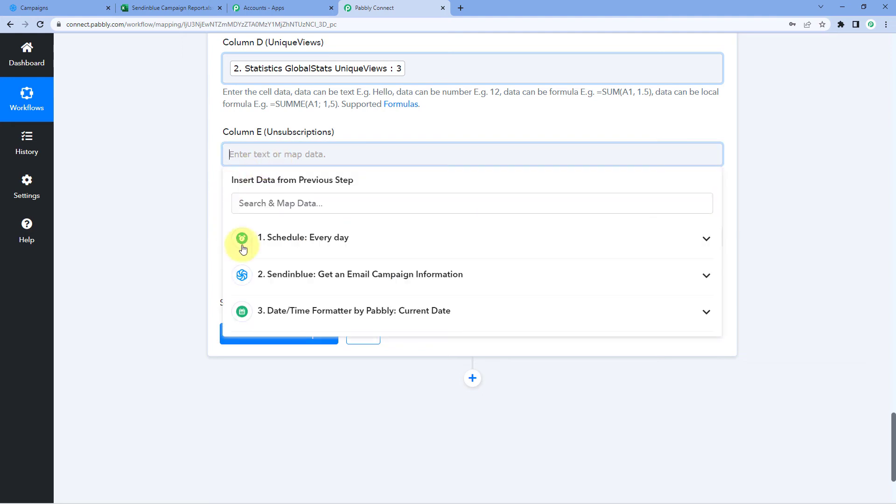
click(286, 278)
scroll(300, 245, down, 3)
scroll(300, 245, down, 10)
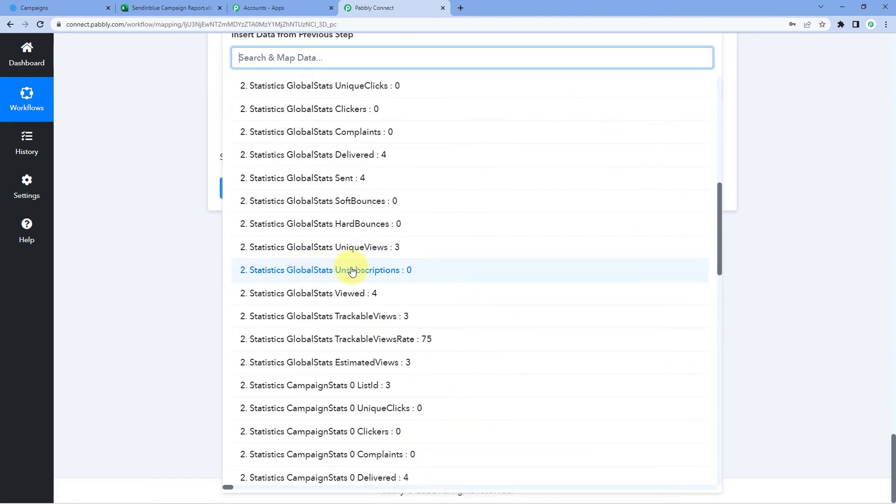
click(351, 271)
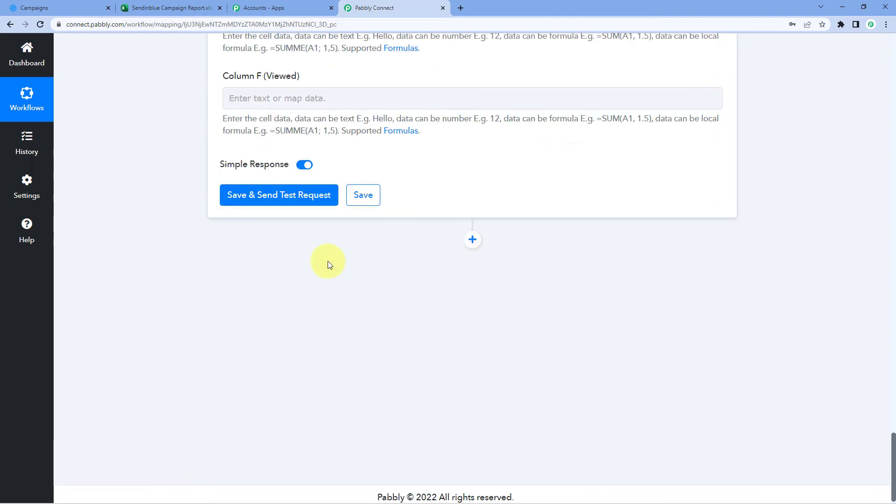
click(190, 196)
Map the Sendinblue campaign's Statistics GlobalStats Viewed value to Column F (Viewed).
click(266, 101)
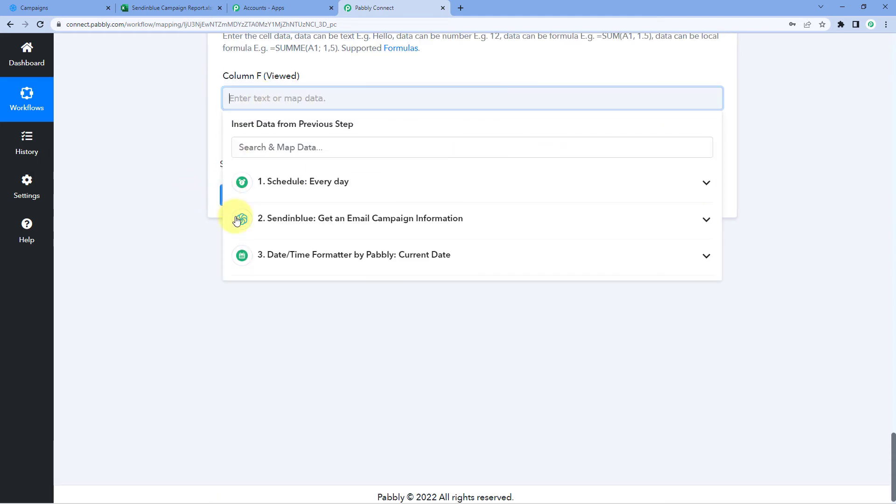
click(289, 216)
scroll(313, 295, down, 4)
scroll(314, 295, down, 7)
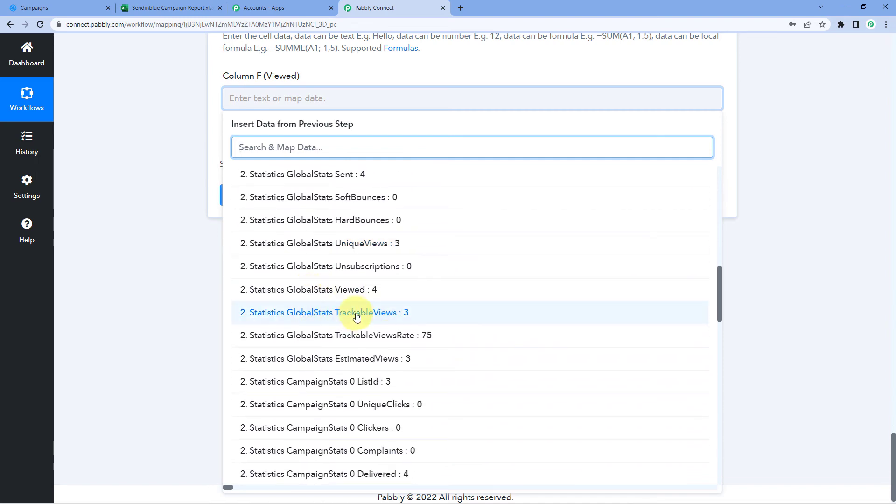
click(309, 290)
click(179, 195)
Check the column mappings, then save the Microsoft Excel action with a test request and review its response.
scroll(178, 195, up, 8)
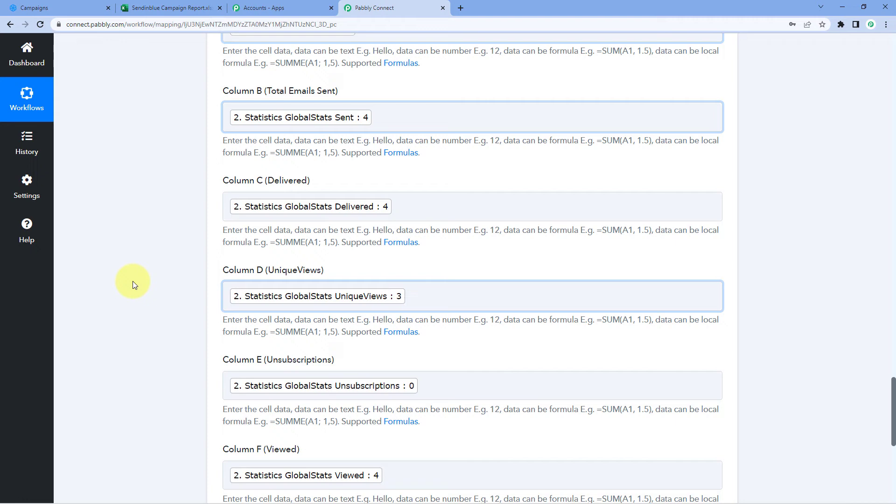
scroll(240, 211, down, 4)
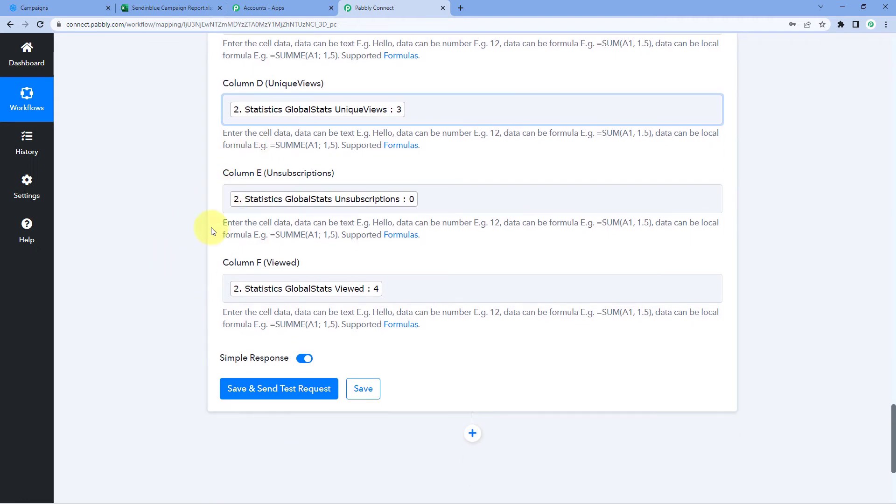
scroll(212, 230, down, 2)
click(281, 296)
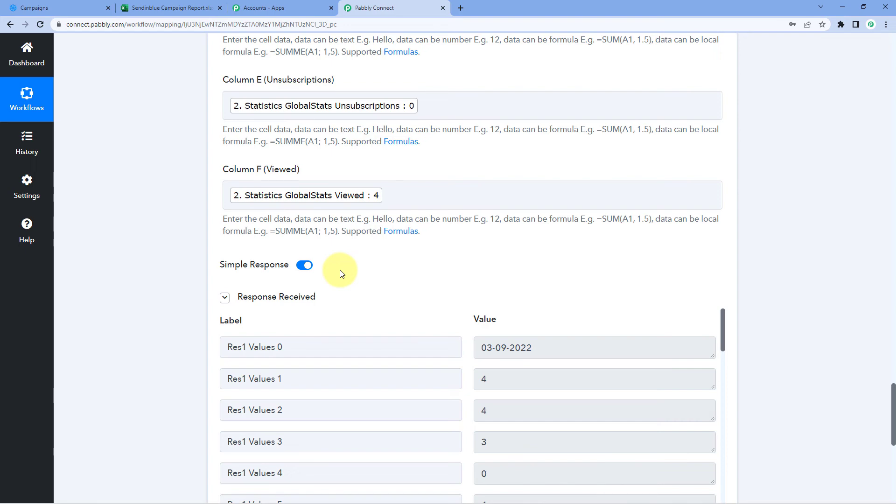
scroll(256, 290, down, 3)
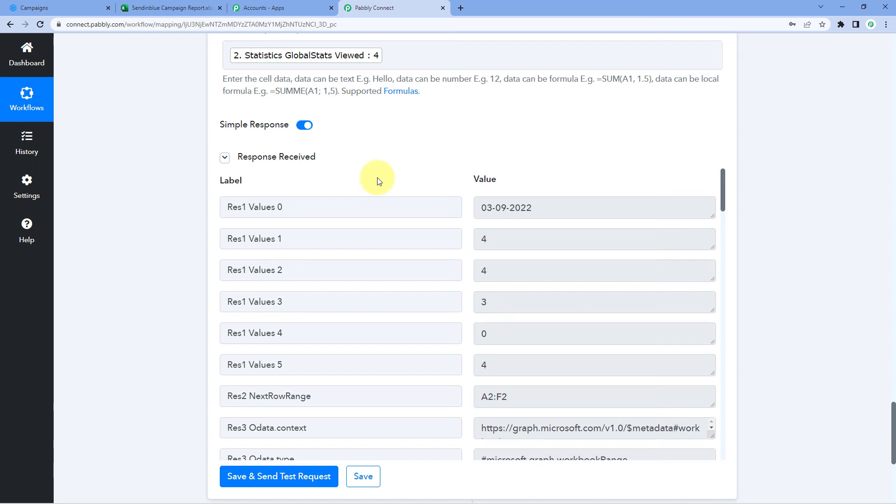
scroll(377, 181, up, 6)
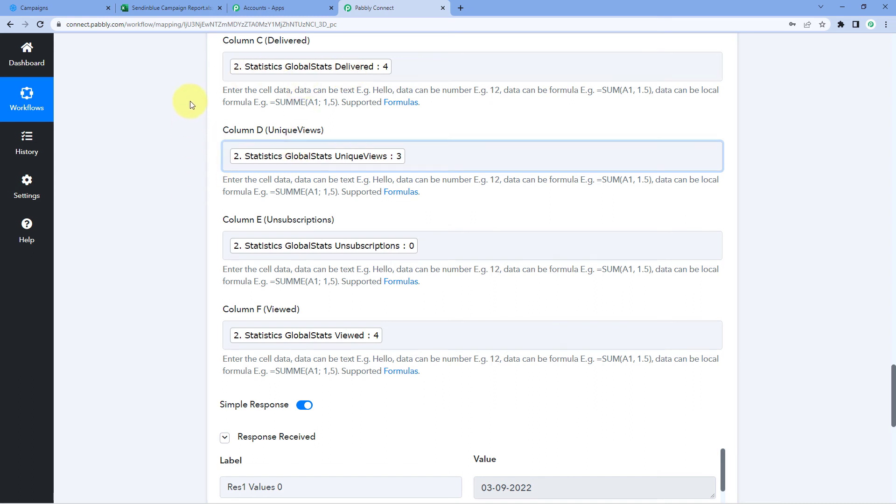
Compare the row added to the Excel campaign report with the campaign's statistics in Sendinblue.
click(65, 8)
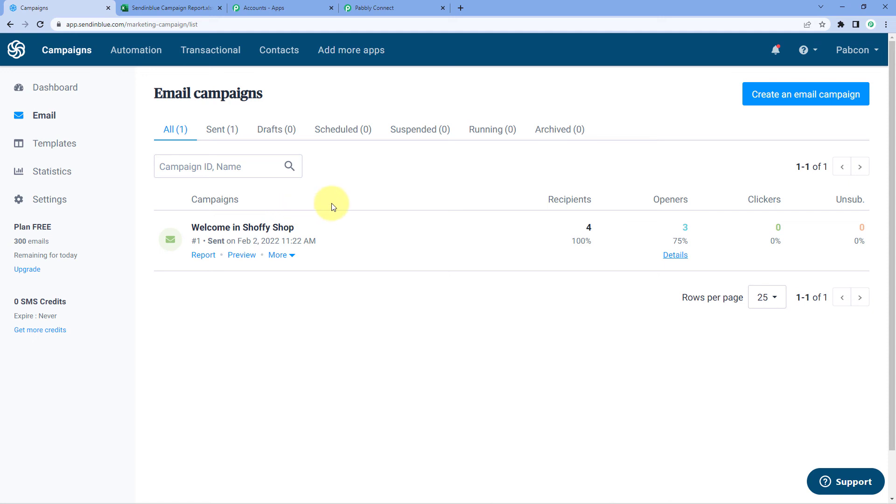
click(387, 8)
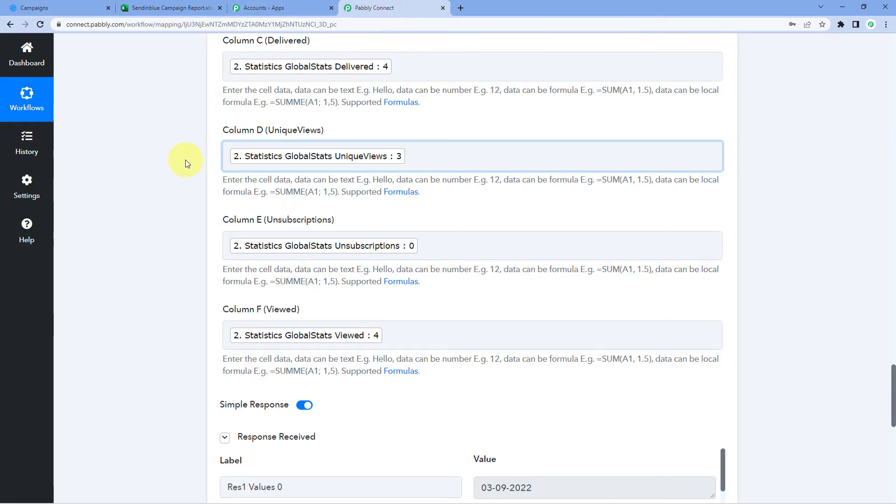
click(177, 5)
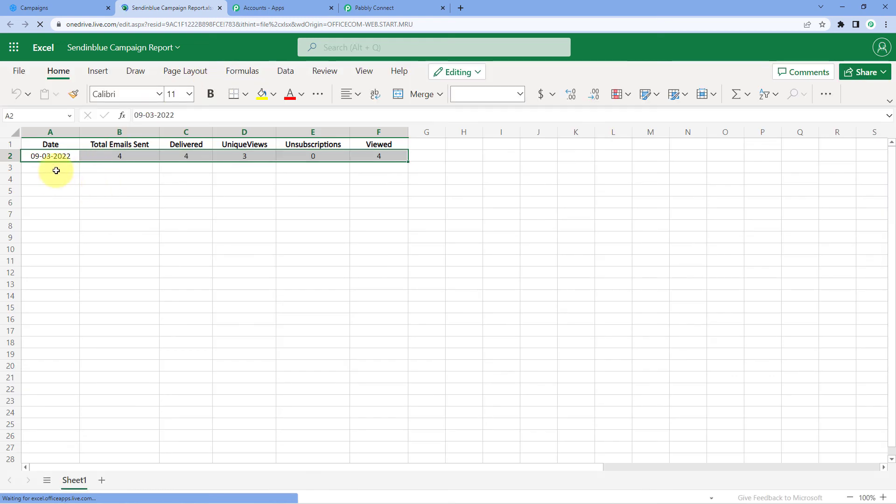
click(56, 170)
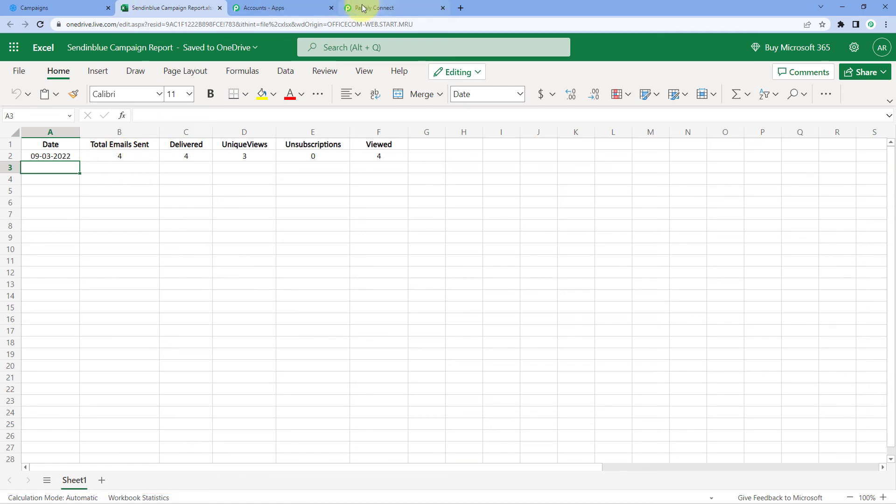
click(32, 7)
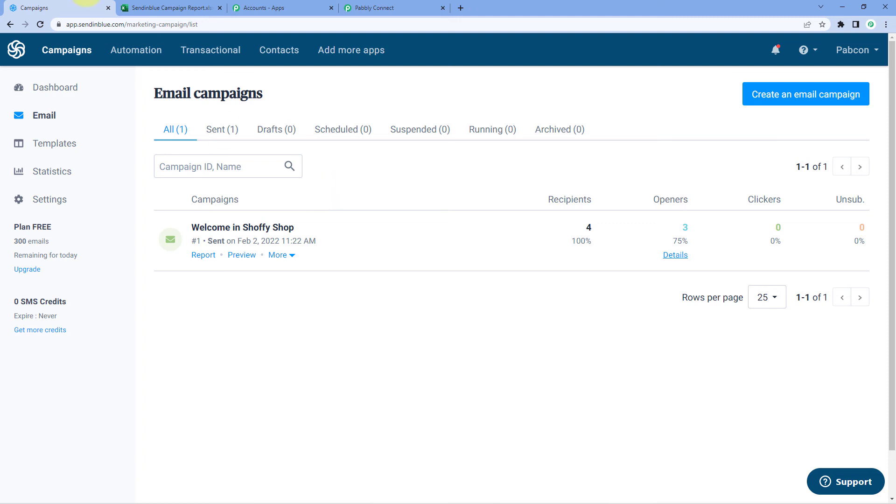
click(166, 8)
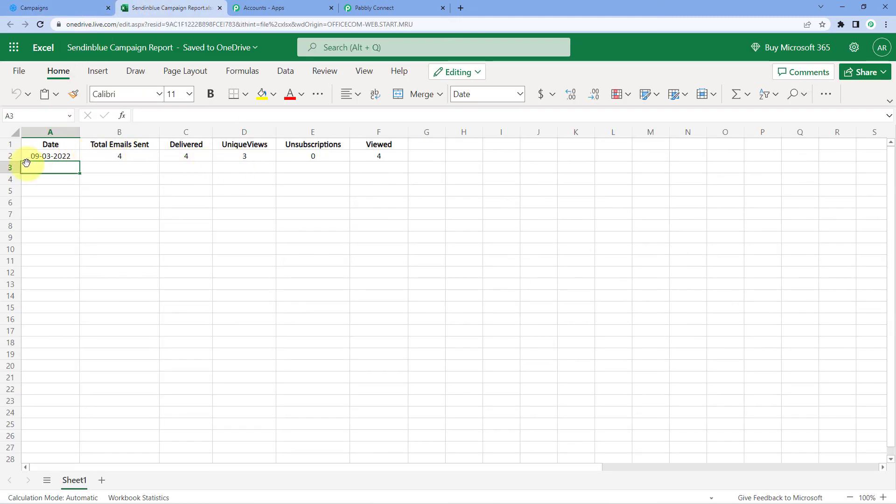
click(47, 156)
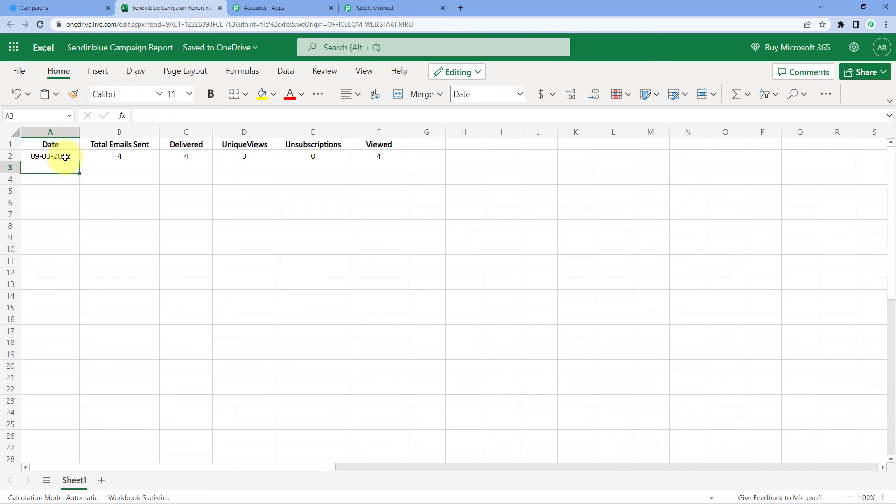
drag(104, 156, 415, 148)
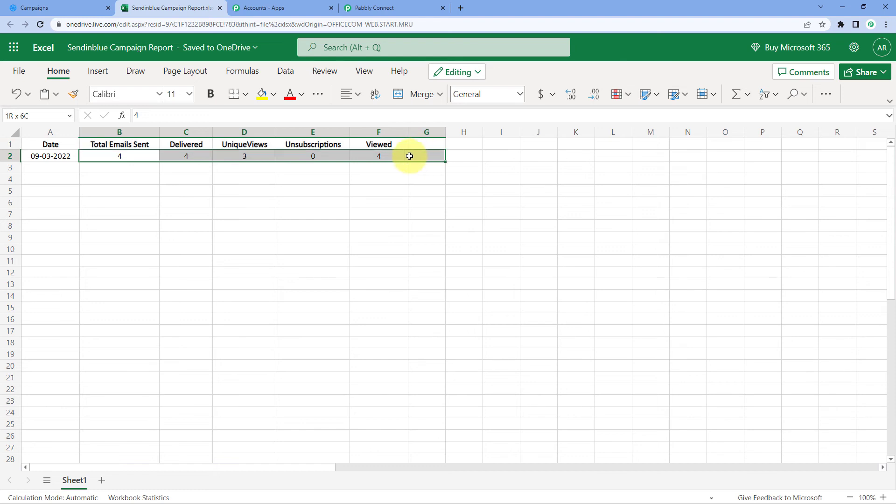
click(46, 159)
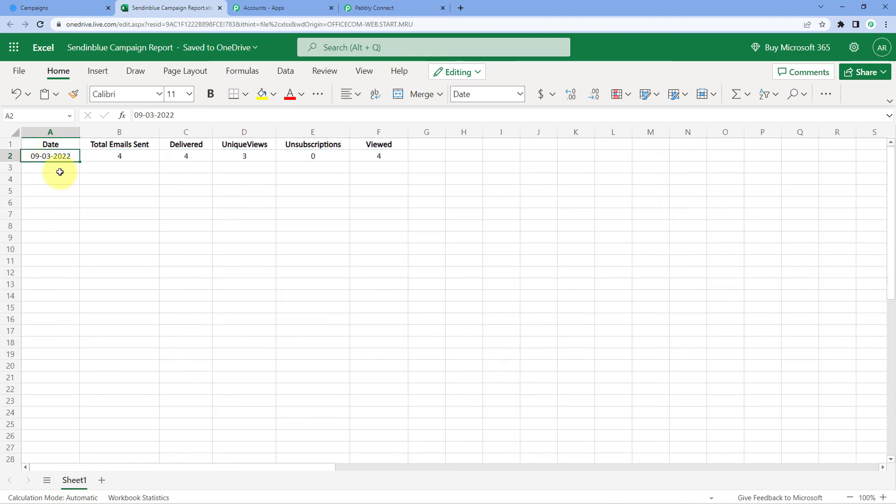
click(127, 156)
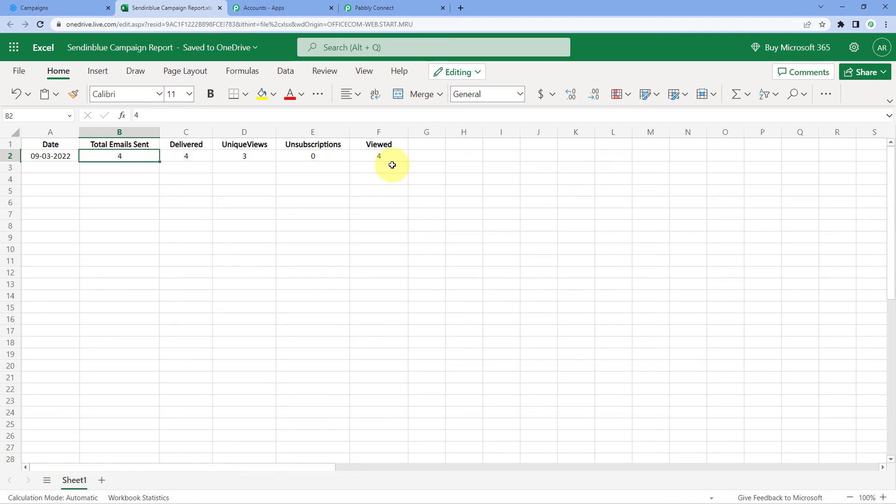
Return to Pabbly Connect, collapse the workflow's expanded steps and review the sequence from the Schedule trigger to the Microsoft Excel action.
click(393, 8)
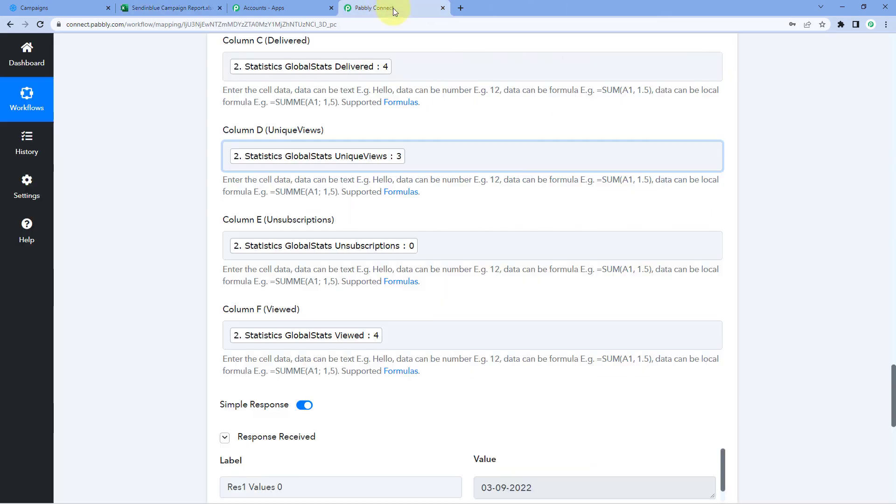
scroll(742, 117, up, 15)
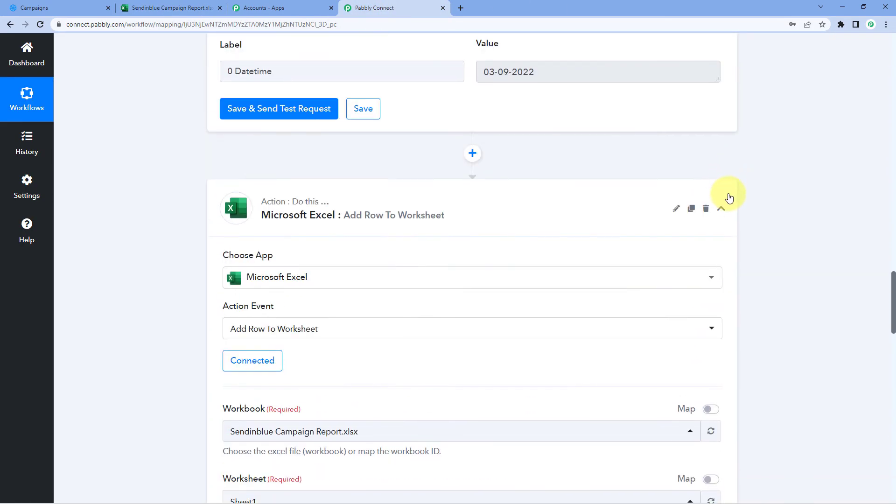
scroll(740, 155, up, 10)
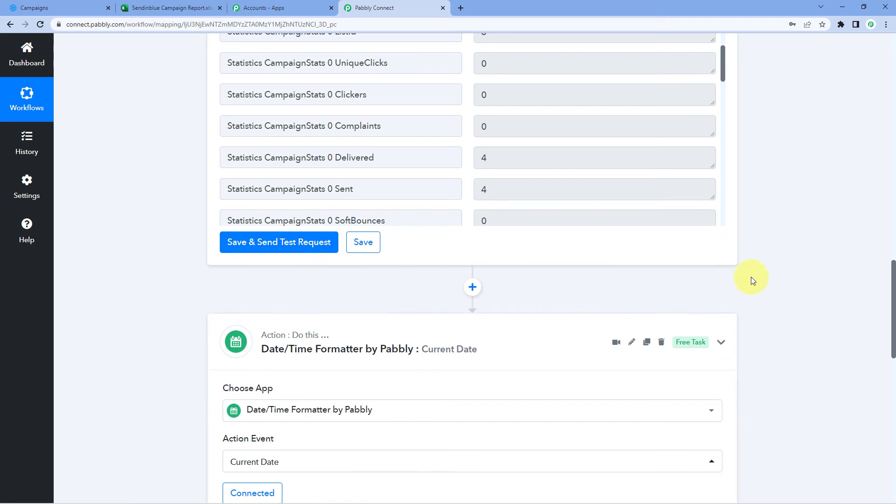
scroll(752, 245, up, 10)
click(723, 133)
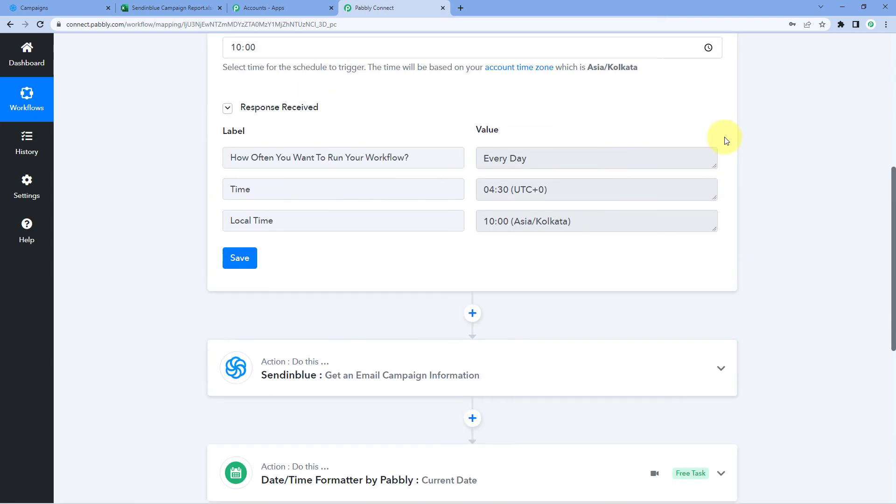
scroll(724, 140, up, 7)
click(724, 195)
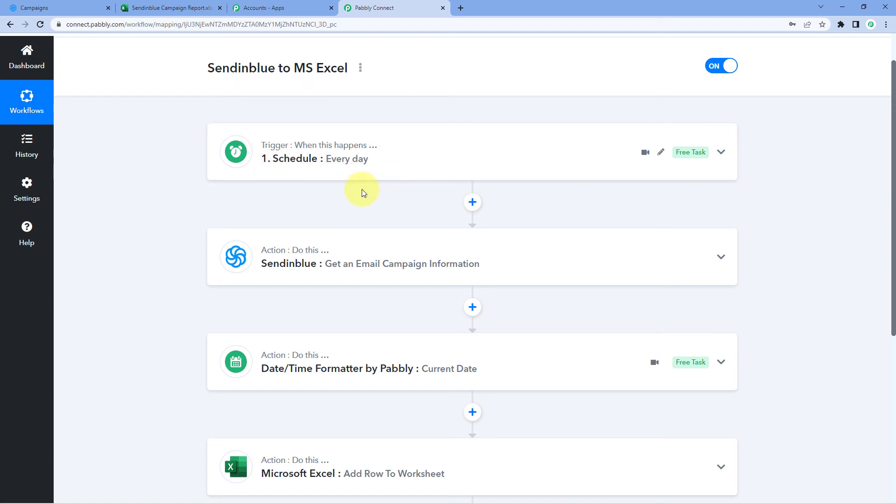
scroll(363, 193, down, 1)
scroll(304, 134, down, 1)
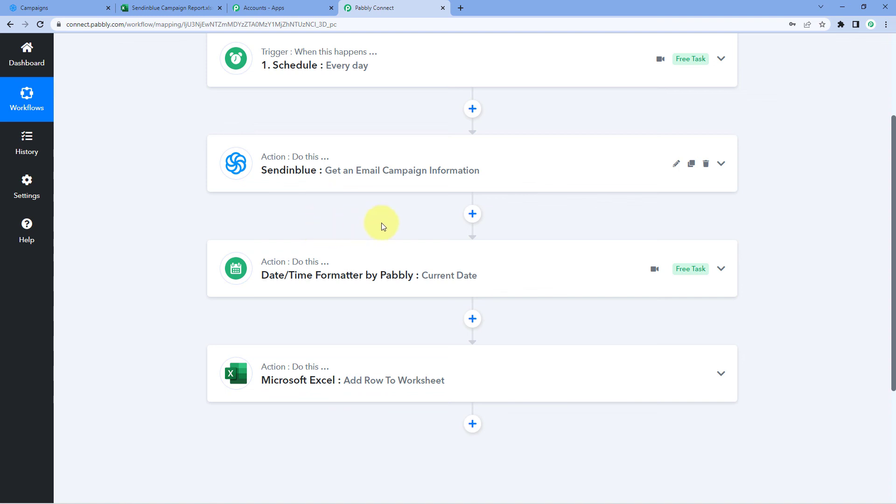
scroll(399, 231, down, 2)
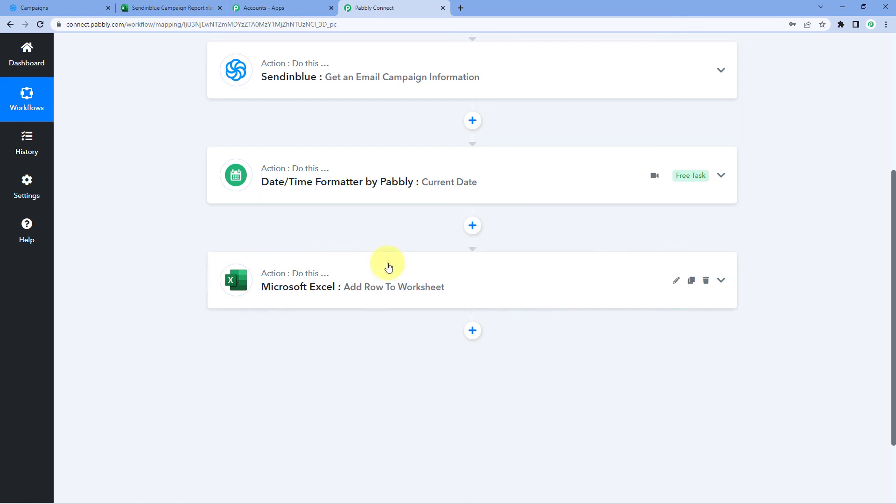
scroll(765, 227, up, 3)
scroll(765, 226, up, 2)
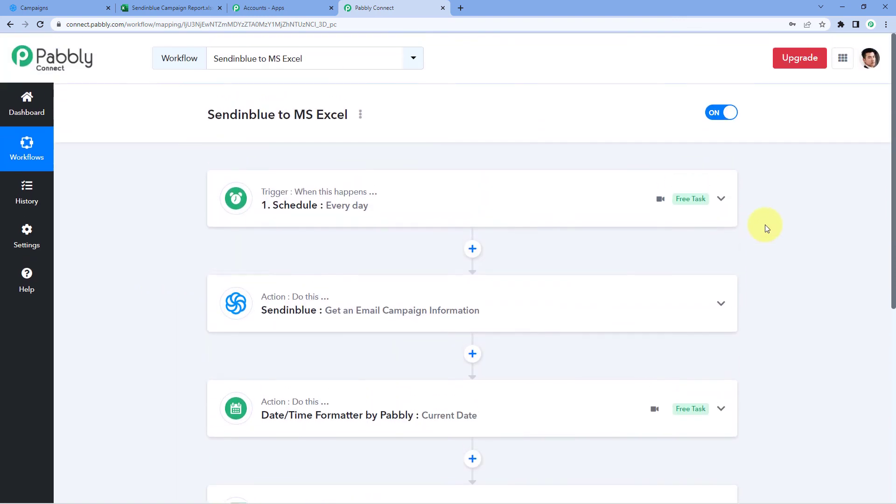